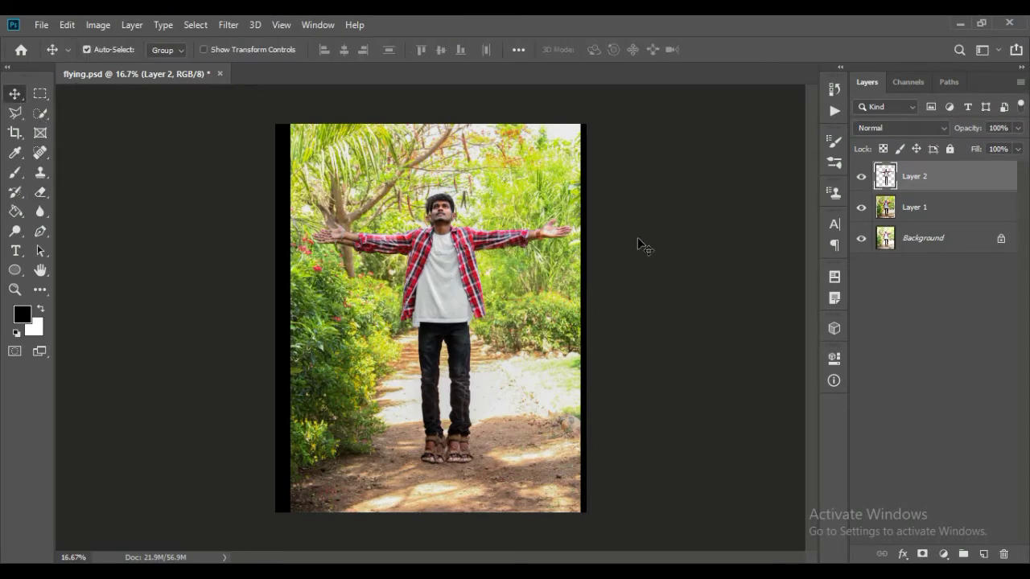
Step: Hide Layer 1 and the Background layer so only the man's cutout on Layer 2 stays visible
{"action": "left_click", "coordinate": [861, 177]}
{"action": "left_click", "coordinate": [860, 179]}
{"action": "left_click", "coordinate": [860, 179]}
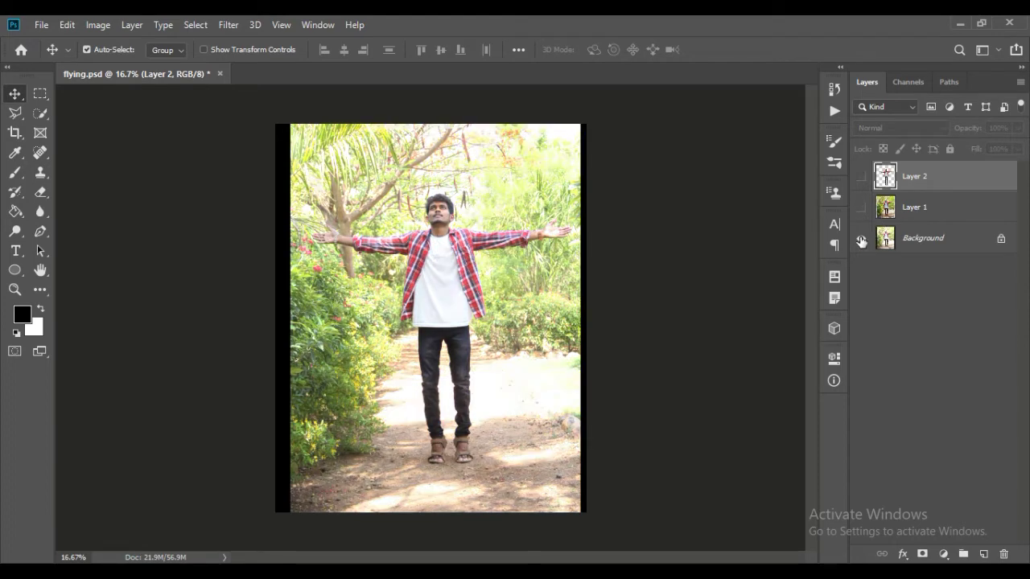
{"action": "left_click", "coordinate": [861, 238]}
{"action": "left_click", "coordinate": [860, 177]}
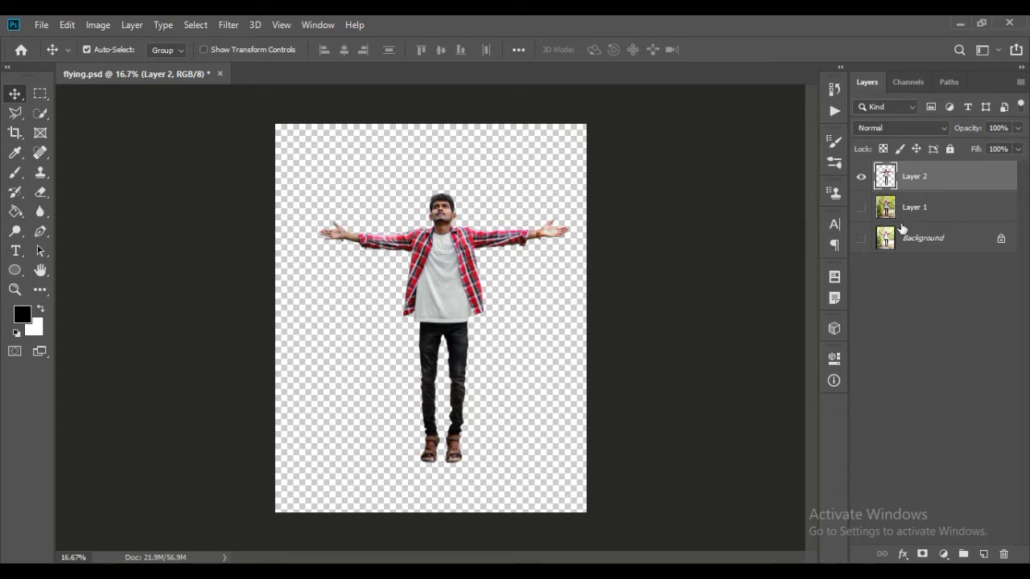
Step: Scale the man's cutout on Layer 2 proportionally to 83.81% and place it in the lower middle of the canvas
{"action": "key", "text": "ctrl+t"}
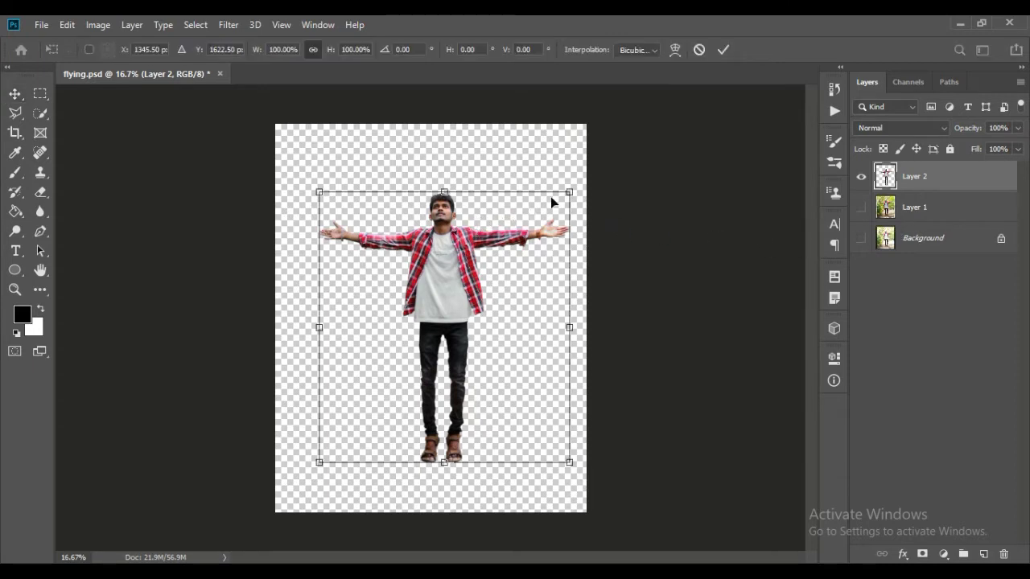
{"action": "left_click_drag", "start_coordinate": [563, 199], "coordinate": [527, 239]}
{"action": "left_click_drag", "start_coordinate": [503, 268], "coordinate": [508, 275]}
{"action": "left_click_drag", "start_coordinate": [536, 239], "coordinate": [557, 237]}
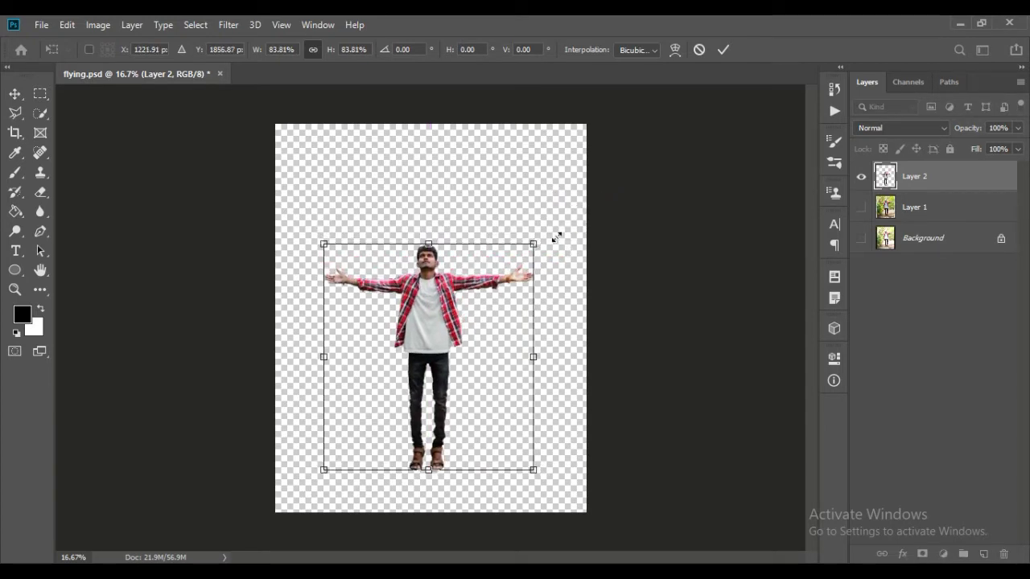
{"action": "left_click", "coordinate": [723, 50]}
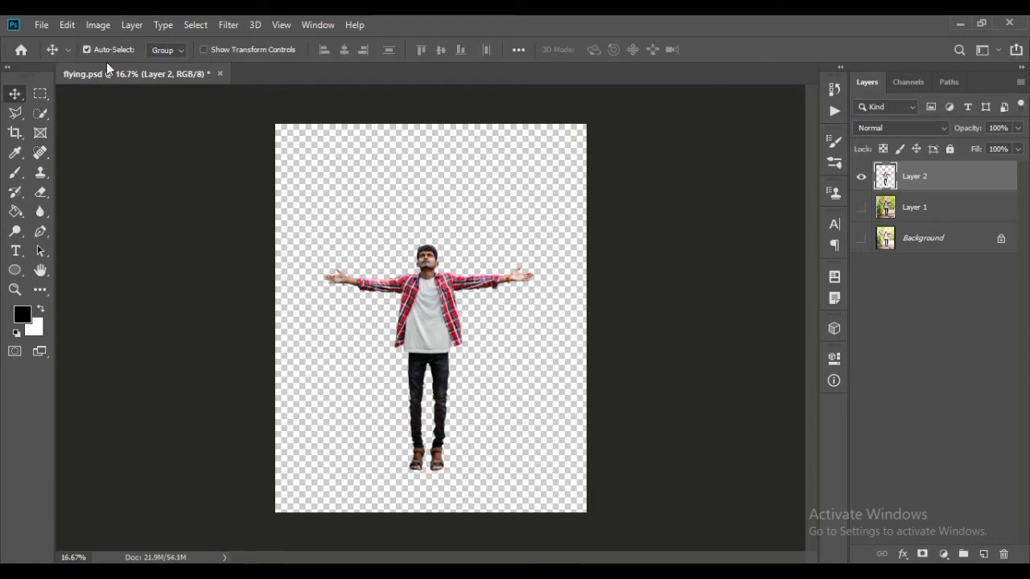
Step: Open the beach photo "Mukeshmack. BGs (83).jpg" from Local Disk (D:)
{"action": "left_click", "coordinate": [41, 25]}
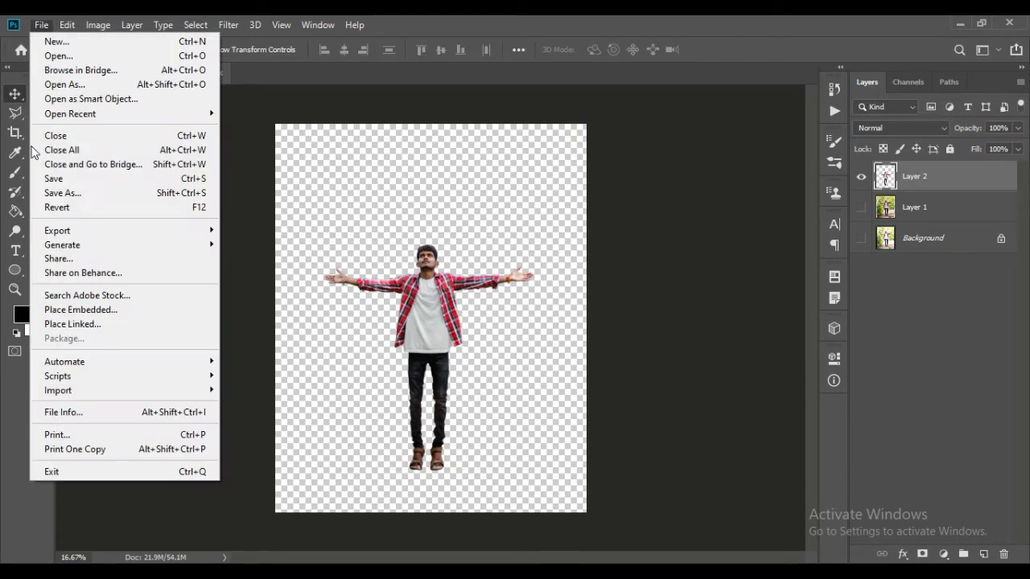
{"action": "left_click", "coordinate": [58, 55]}
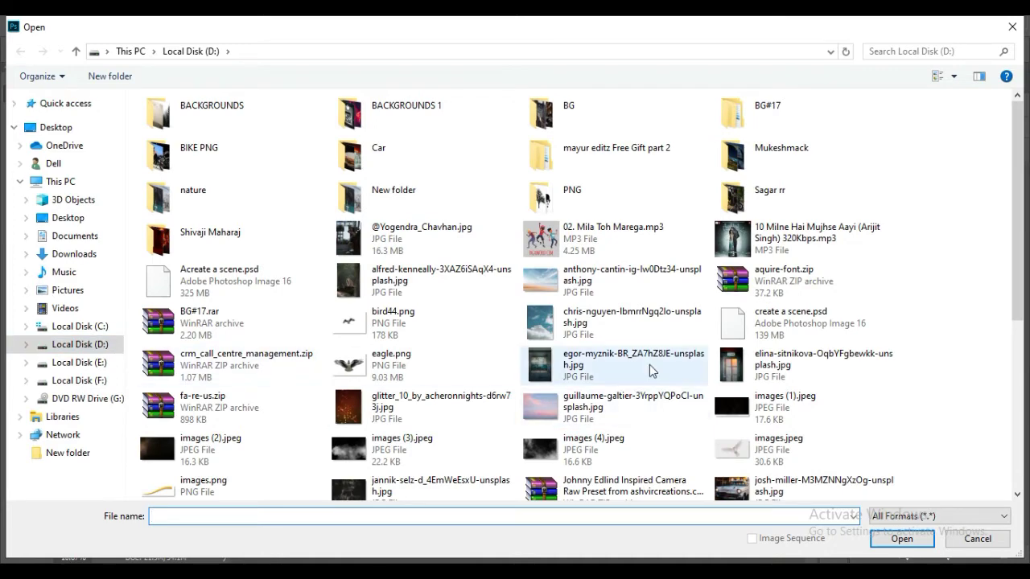
{"action": "scroll", "coordinate": [652, 370], "scroll_direction": "down", "scroll_amount": 3}
{"action": "left_click", "coordinate": [771, 360]}
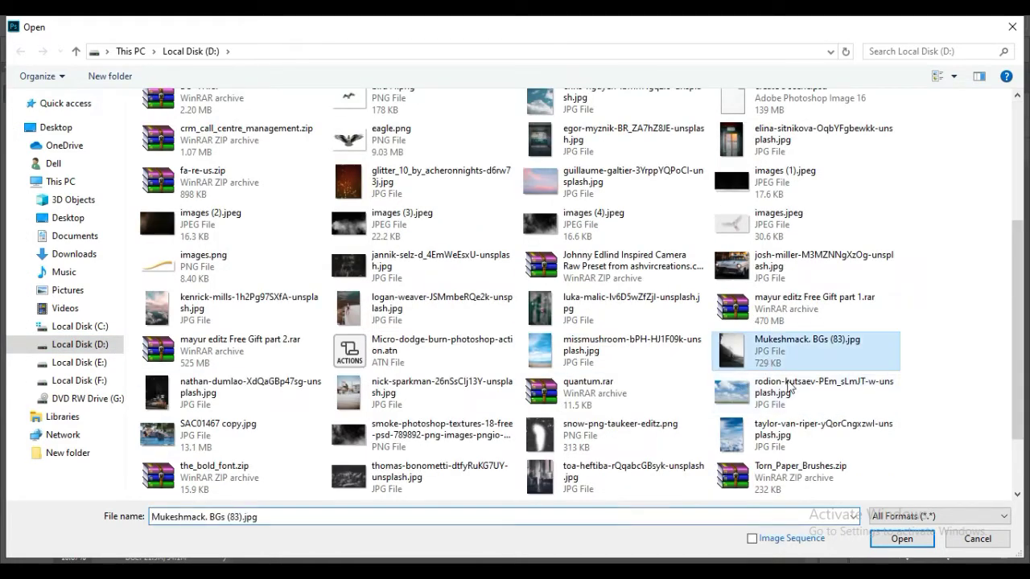
{"action": "left_click", "coordinate": [901, 539]}
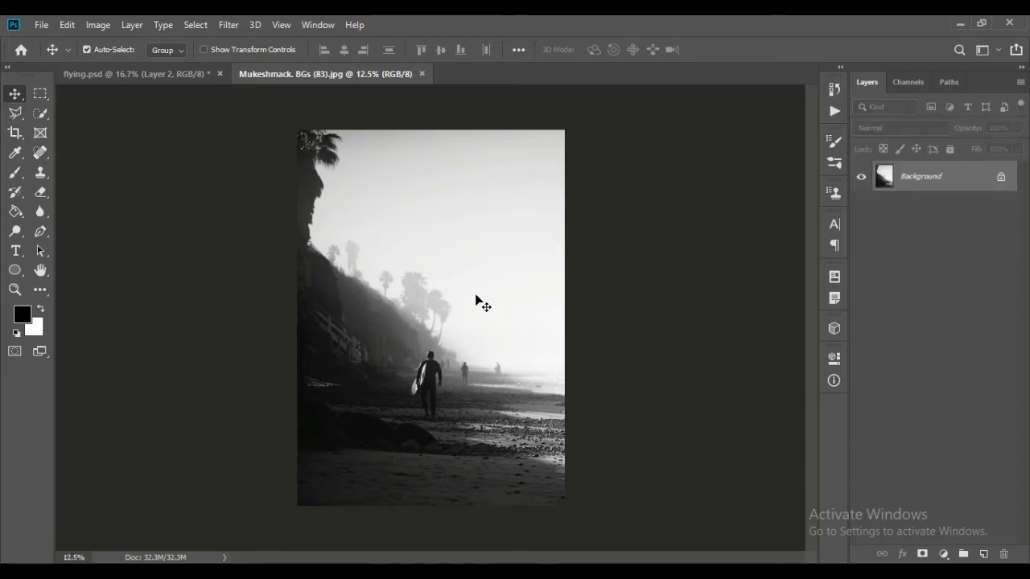
Step: Bring the beach photo into flying.psd as a layer and place it beneath the man's layer
{"action": "left_click_drag", "start_coordinate": [344, 243], "coordinate": [201, 83]}
{"action": "left_click_drag", "start_coordinate": [238, 131], "coordinate": [526, 406]}
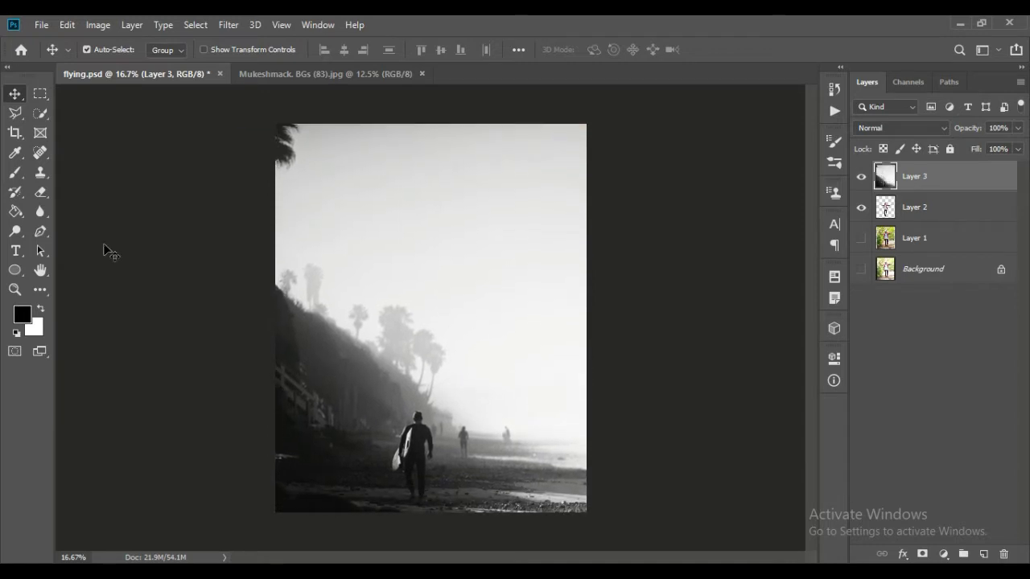
{"action": "left_click_drag", "start_coordinate": [932, 186], "coordinate": [938, 219]}
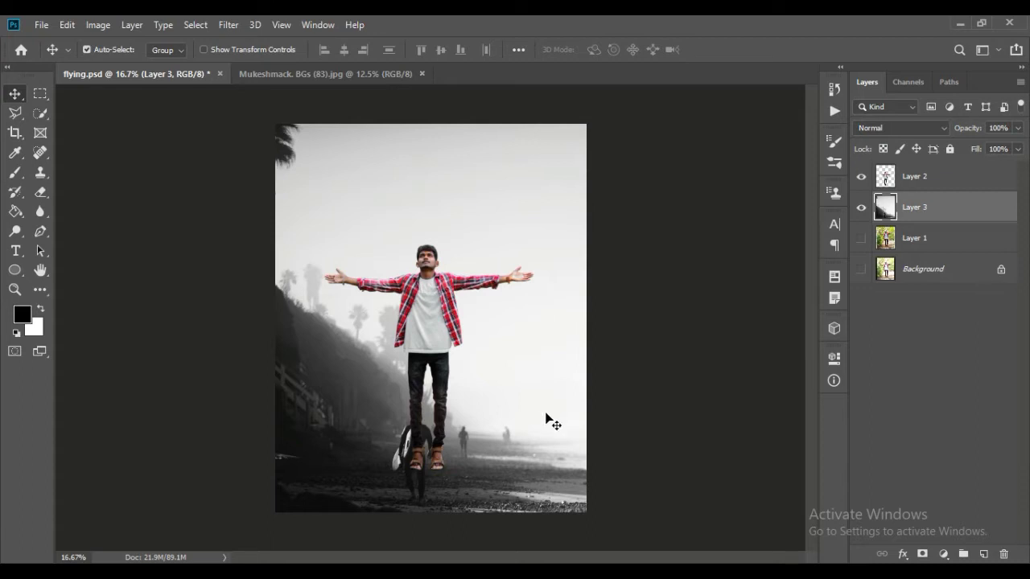
Step: Scale the beach photo layer to 154.13% and shift it so the sky, palms and hillside fill the canvas behind the man
{"action": "key", "text": "ctrl+t"}
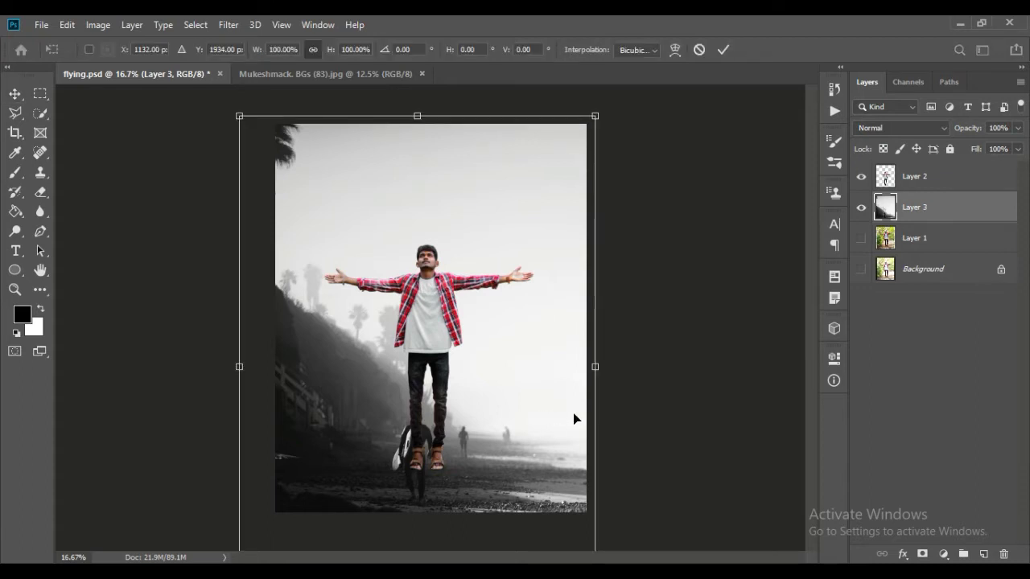
{"action": "key", "text": "ctrl+minus"}
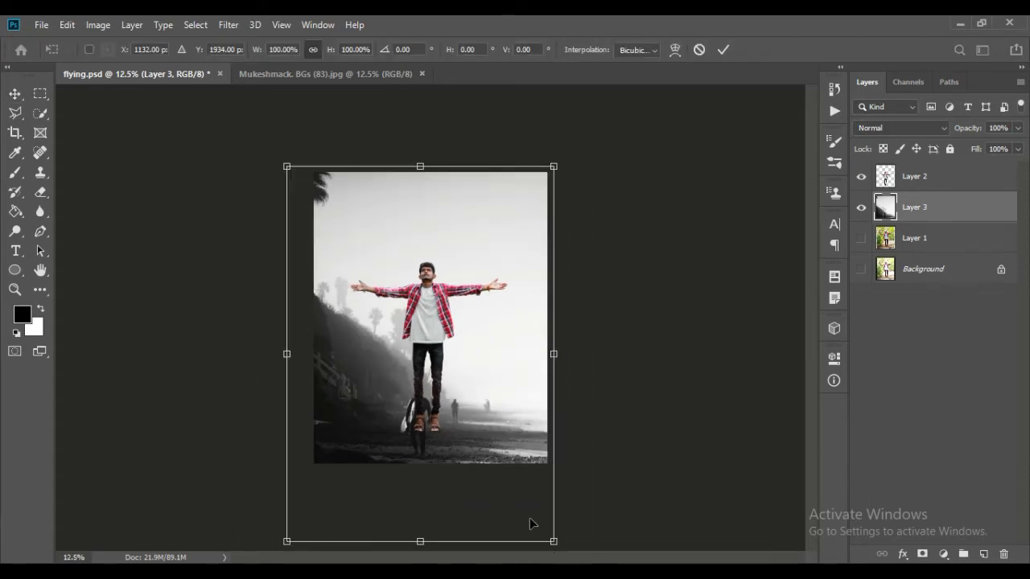
{"action": "key", "text": "ctrl+minus"}
{"action": "left_click_drag", "start_coordinate": [525, 486], "coordinate": [616, 563]}
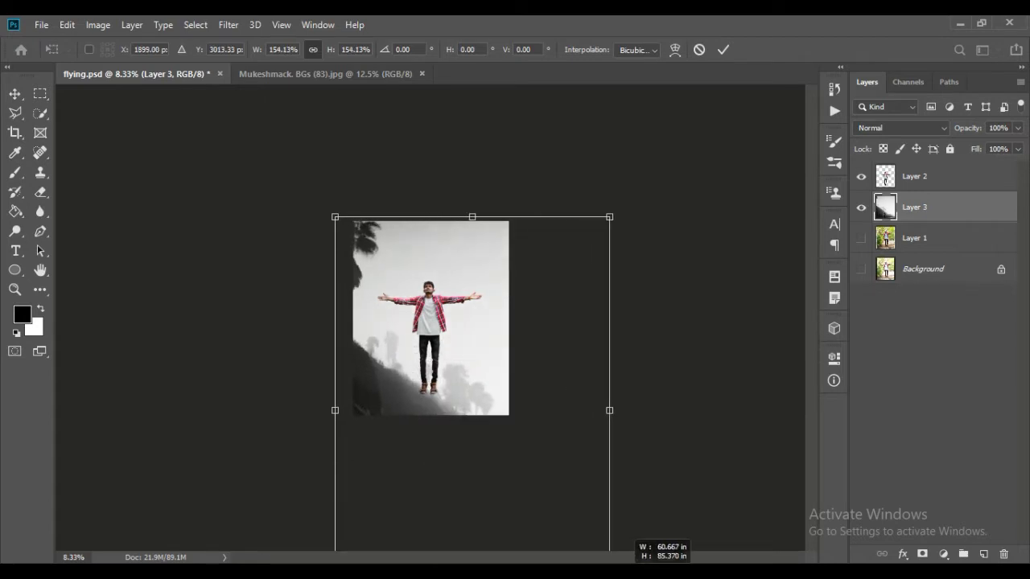
{"action": "mouse_move", "coordinate": [572, 510]}
{"action": "left_mouse_down"}
{"action": "mouse_move", "coordinate": [561, 507]}
{"action": "mouse_move", "coordinate": [579, 512]}
{"action": "left_mouse_up"}
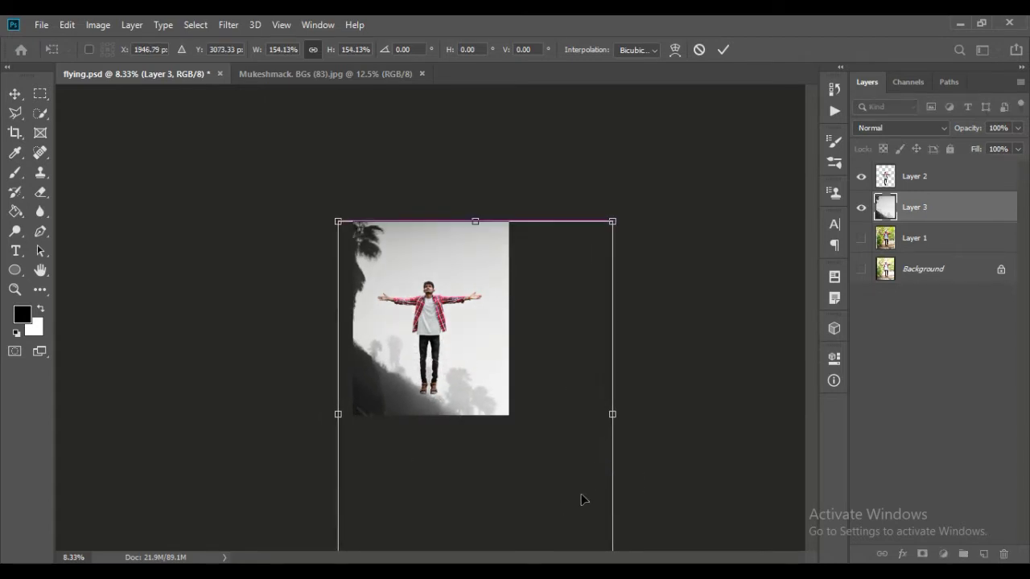
{"action": "left_click", "coordinate": [725, 51]}
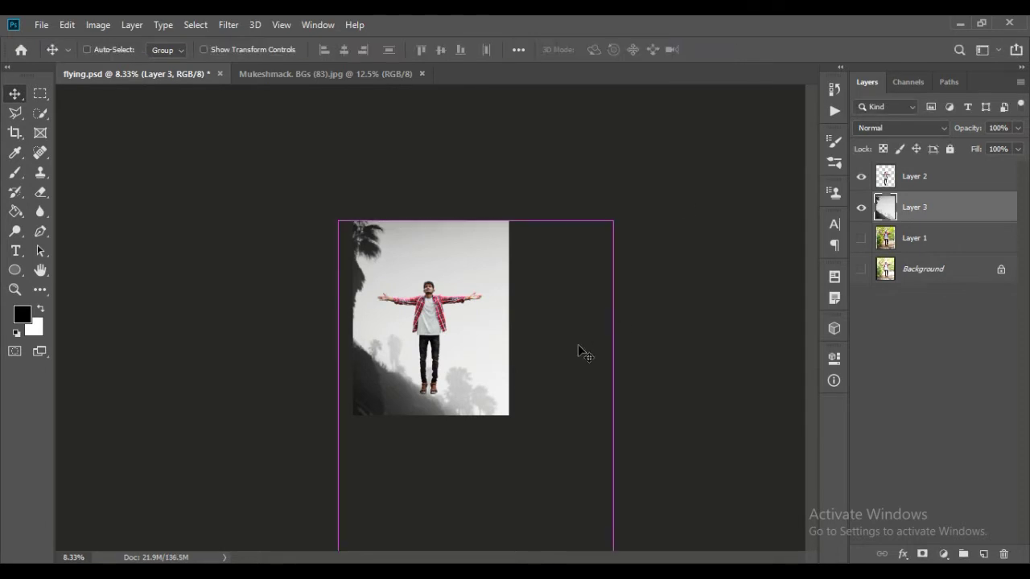
{"action": "key", "text": "ctrl+plus"}
{"action": "key", "text": "ctrl+plus"}
{"action": "key", "text": "ctrl+plus"}
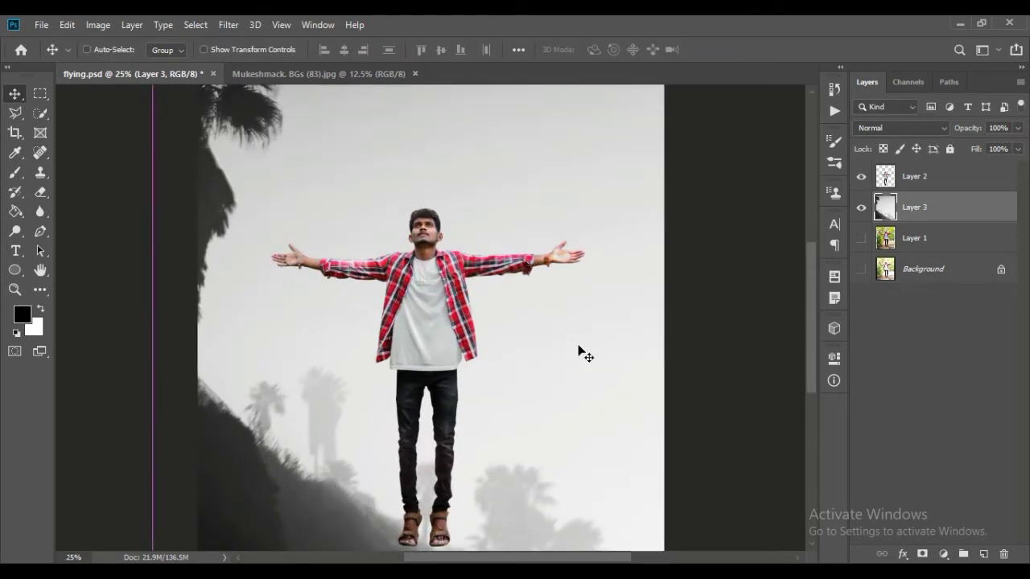
{"action": "key", "text": "ctrl+minus"}
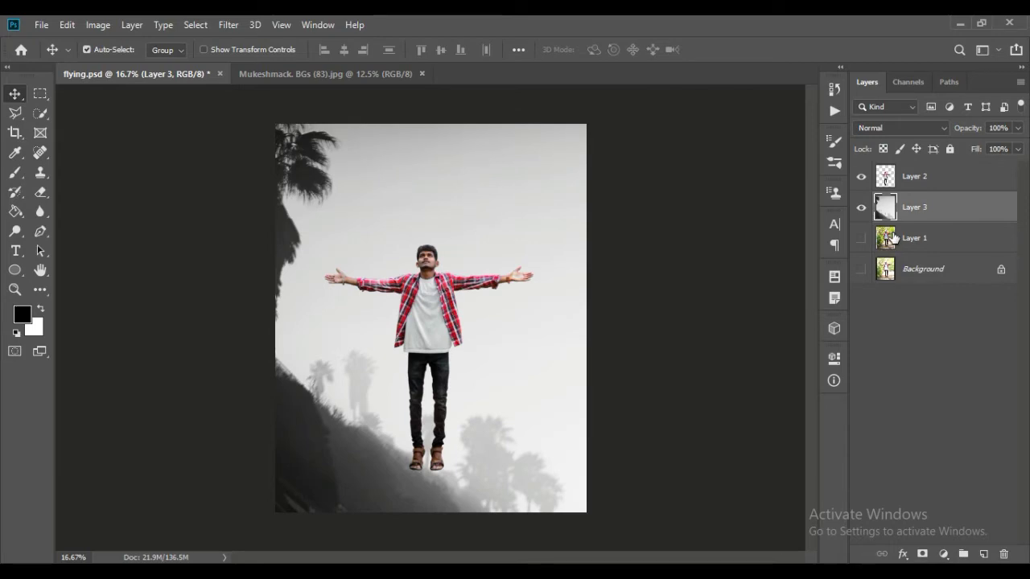
Step: Place eagle.png as an embedded image beneath the man's layer, enlarging and raising it so the wings sit behind his arms
{"action": "left_click", "coordinate": [40, 24]}
{"action": "left_click", "coordinate": [97, 309]}
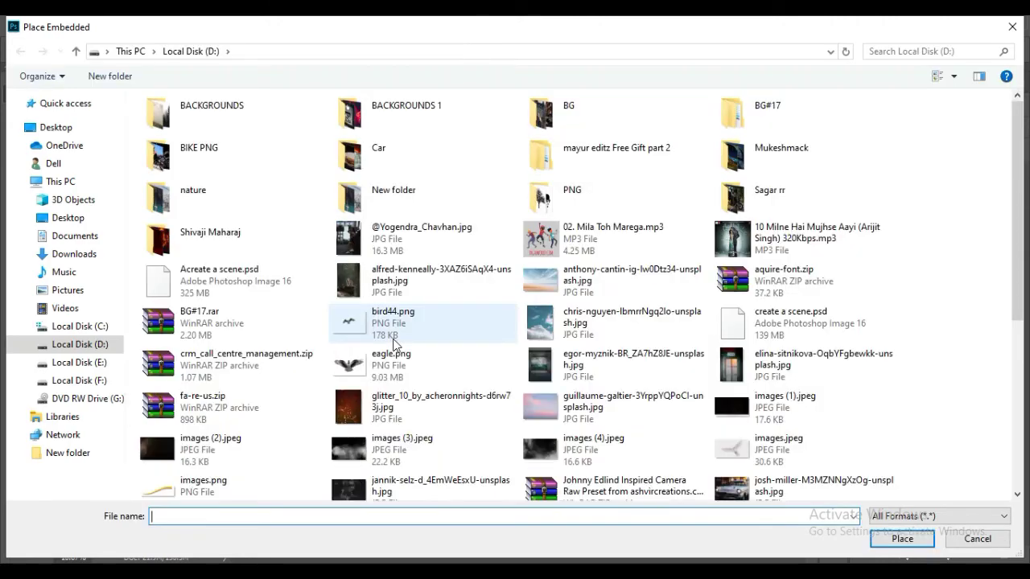
{"action": "left_click", "coordinate": [378, 366]}
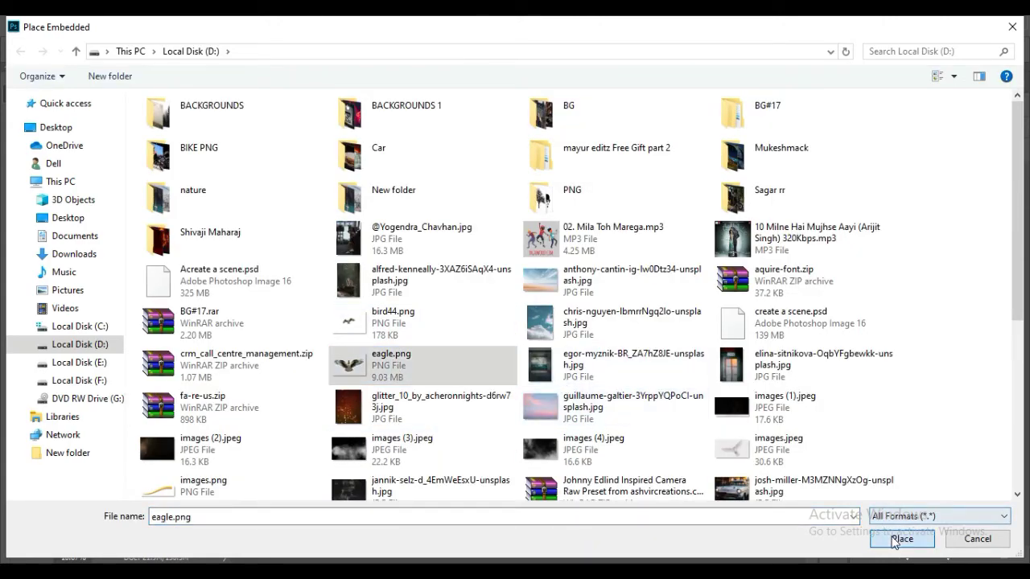
{"action": "left_click", "coordinate": [901, 538]}
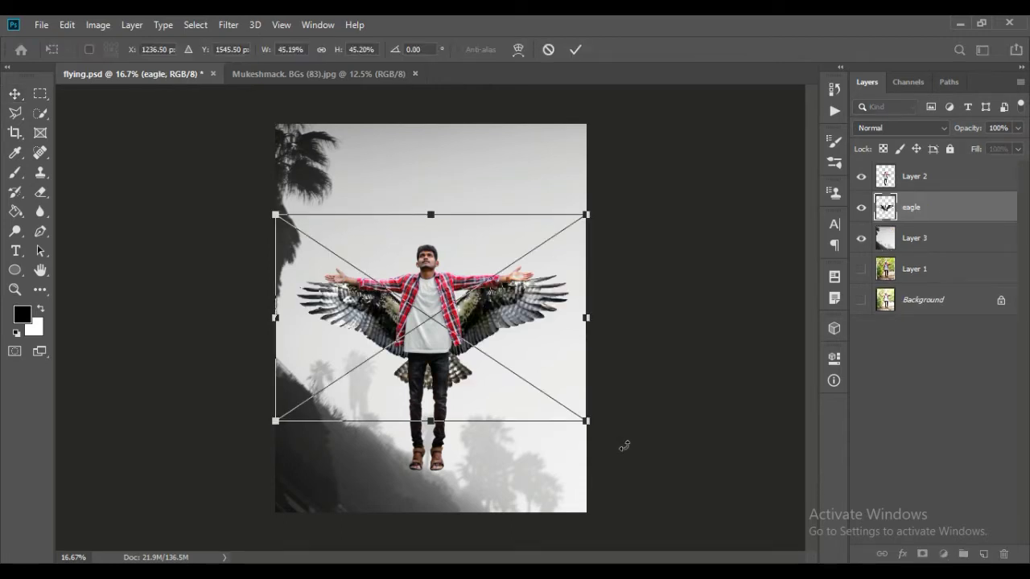
{"action": "left_click_drag", "start_coordinate": [514, 337], "coordinate": [510, 313]}
{"action": "mouse_move", "coordinate": [585, 396]}
{"action": "left_mouse_down"}
{"action": "mouse_move", "coordinate": [602, 404]}
{"action": "mouse_move", "coordinate": [567, 393]}
{"action": "left_mouse_up"}
{"action": "key", "text": "Return"}
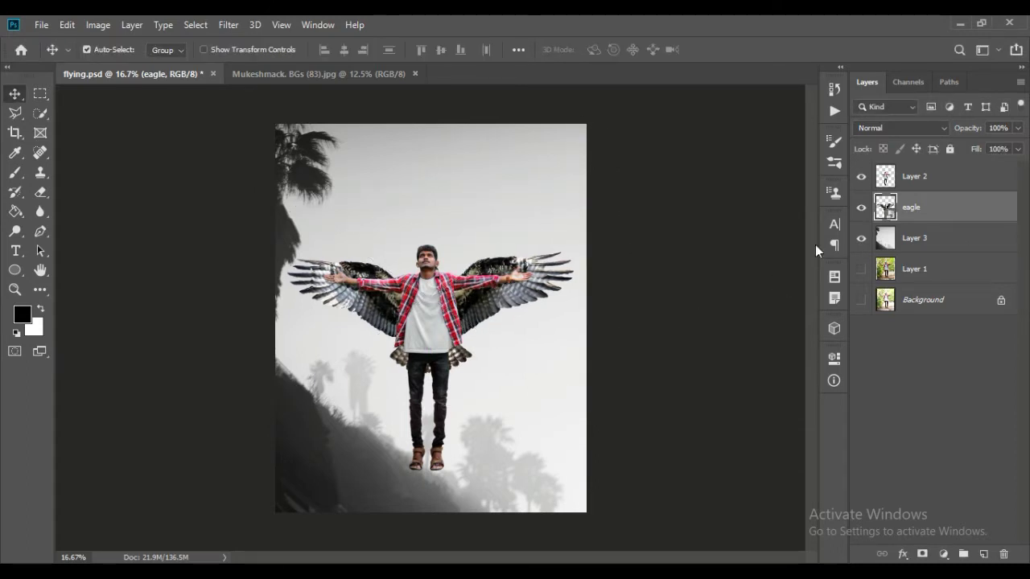
Step: Add a layer mask to the eagle layer and paint black with a soft 100 px brush to hide the eagle's tail and head area
{"action": "left_click", "coordinate": [922, 555]}
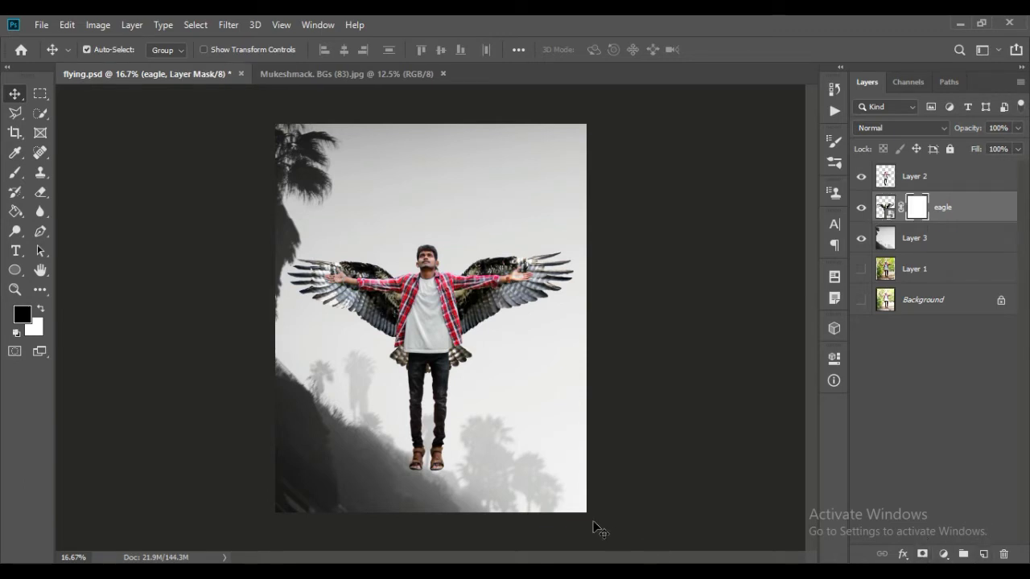
{"action": "scroll", "coordinate": [555, 515], "scroll_direction": "up", "scroll_amount": 2}
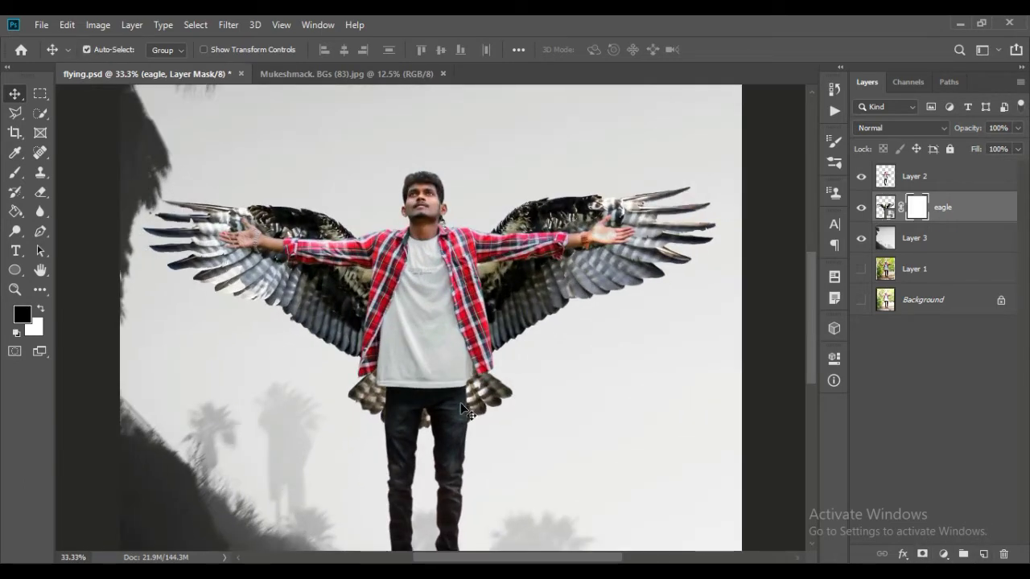
{"action": "left_click", "coordinate": [16, 172]}
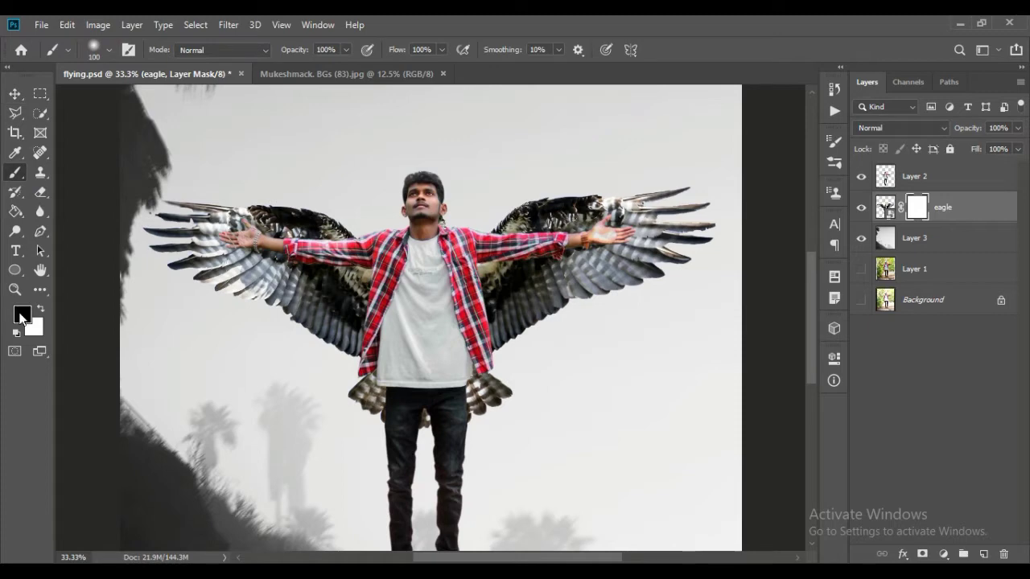
{"action": "mouse_move", "coordinate": [476, 403]}
{"action": "left_mouse_down"}
{"action": "mouse_move", "coordinate": [503, 394]}
{"action": "mouse_move", "coordinate": [495, 386]}
{"action": "mouse_move", "coordinate": [373, 414]}
{"action": "mouse_move", "coordinate": [362, 387]}
{"action": "mouse_move", "coordinate": [354, 399]}
{"action": "mouse_move", "coordinate": [378, 392]}
{"action": "mouse_move", "coordinate": [395, 421]}
{"action": "mouse_move", "coordinate": [485, 400]}
{"action": "left_mouse_up"}
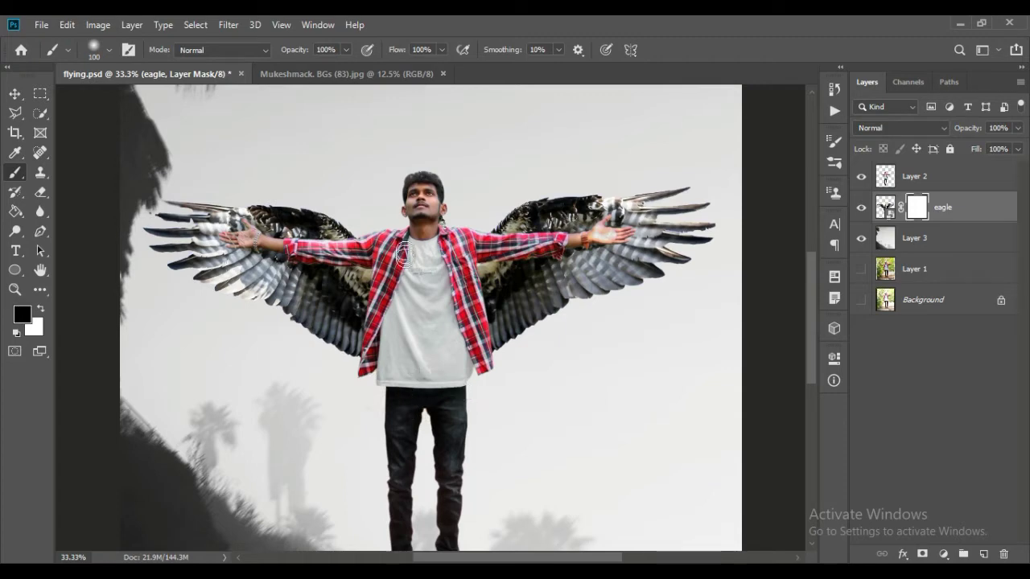
{"action": "mouse_move", "coordinate": [426, 226]}
{"action": "left_mouse_down"}
{"action": "mouse_move", "coordinate": [404, 233]}
{"action": "mouse_move", "coordinate": [411, 222]}
{"action": "mouse_move", "coordinate": [418, 230]}
{"action": "left_mouse_up"}
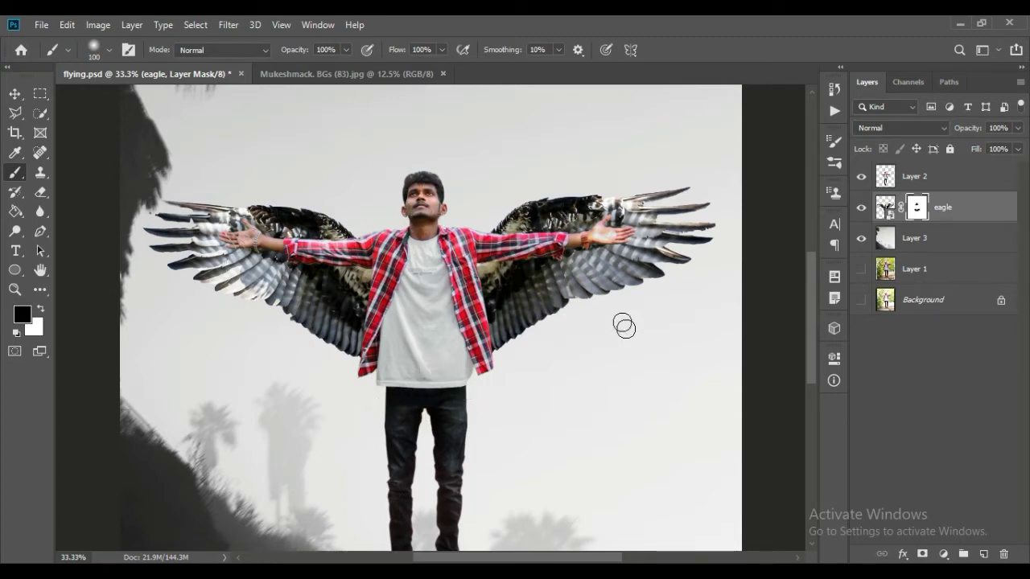
{"action": "key", "text": "ctrl+minus"}
{"action": "key", "text": "ctrl+minus"}
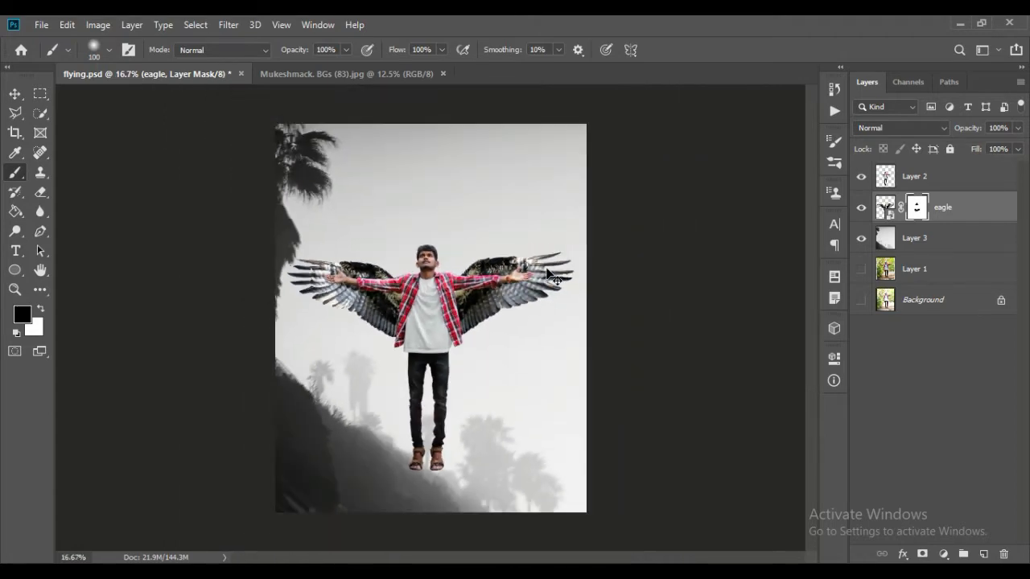
Step: Create a layer above the eagle and paint soft black shadows with a 60 px brush on the left wing, along the sleeve and shirt
{"action": "key", "text": "ctrl+plus"}
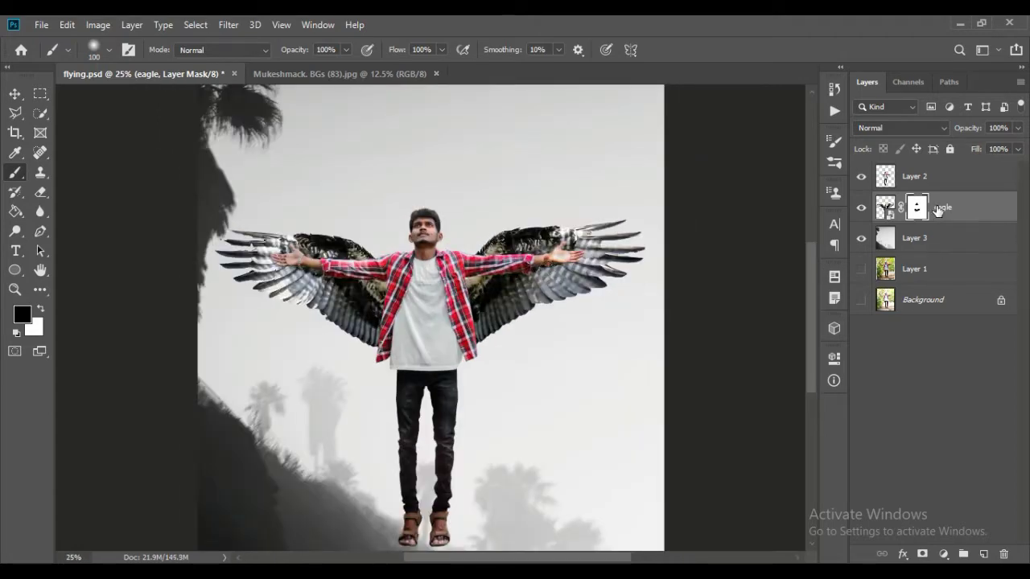
{"action": "left_click", "coordinate": [983, 554]}
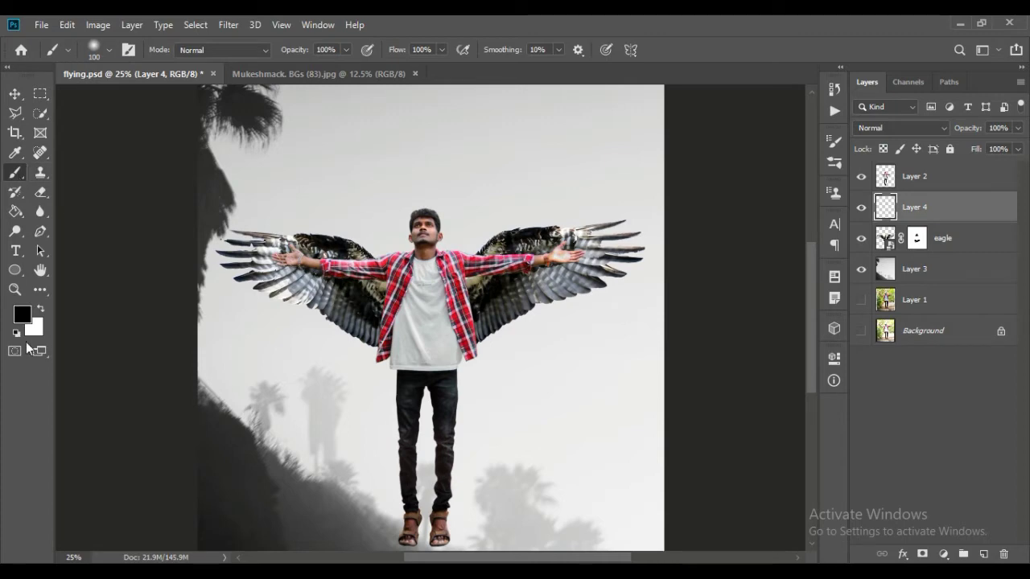
{"action": "key", "text": "ctrl+plus"}
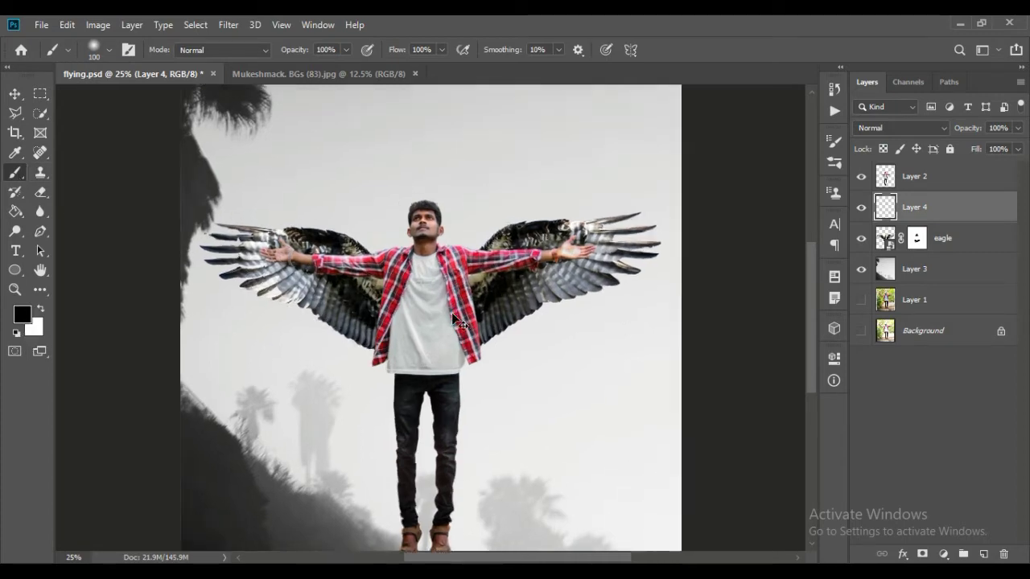
{"action": "key", "text": "ctrl+plus"}
{"action": "key", "text": "ctrl+plus"}
{"action": "key", "text": "ctrl+plus"}
{"action": "key", "text": "ctrl+plus"}
{"action": "left_click_drag", "start_coordinate": [525, 559], "coordinate": [485, 558]}
{"action": "scroll", "coordinate": [486, 450], "scroll_direction": "up", "scroll_amount": 7}
{"action": "key", "text": "bracketleft"}
{"action": "key", "text": "bracketleft"}
{"action": "key", "text": "bracketleft"}
{"action": "key", "text": "bracketleft"}
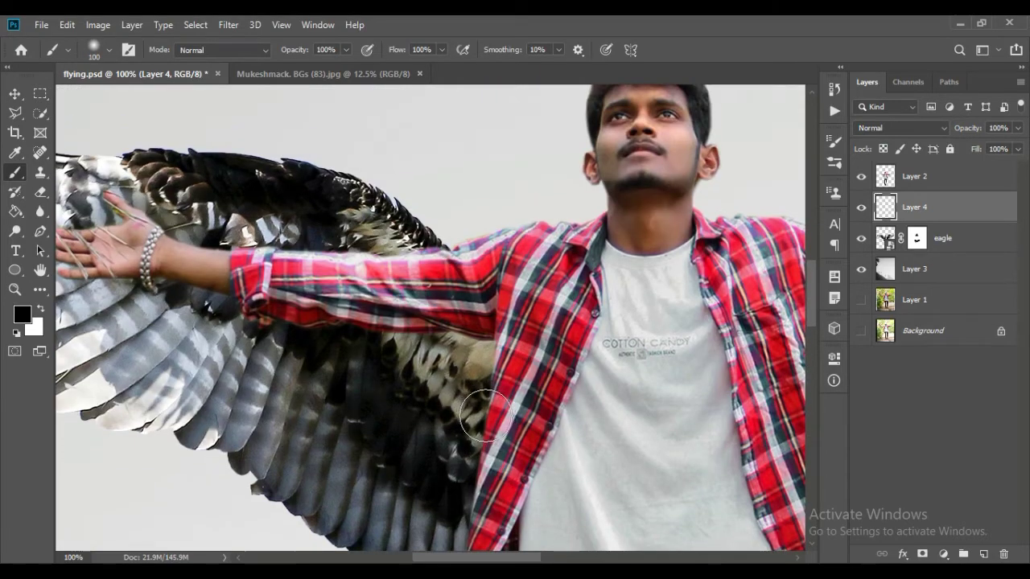
{"action": "mouse_move", "coordinate": [487, 346]}
{"action": "left_mouse_down"}
{"action": "mouse_move", "coordinate": [246, 298]}
{"action": "mouse_move", "coordinate": [161, 275]}
{"action": "left_mouse_up"}
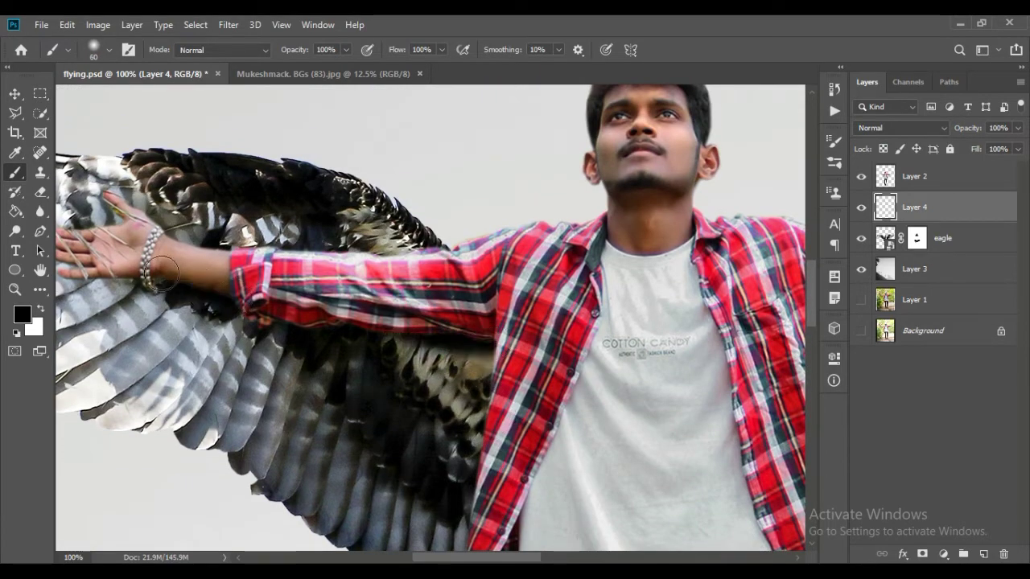
{"action": "left_click_drag", "start_coordinate": [505, 349], "coordinate": [477, 452]}
Step: Paint matching black shadows on the right wing, beneath the arm and along the shirt's edge
{"action": "scroll", "coordinate": [475, 453], "scroll_direction": "down", "scroll_amount": 5}
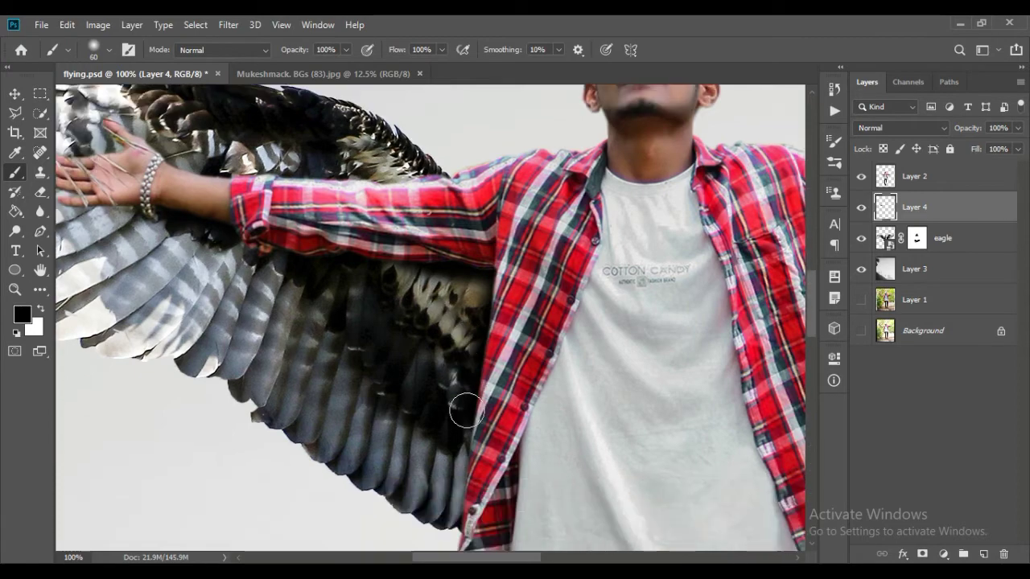
{"action": "left_click_drag", "start_coordinate": [495, 559], "coordinate": [548, 559]}
{"action": "mouse_move", "coordinate": [628, 165]}
{"action": "left_mouse_down"}
{"action": "mouse_move", "coordinate": [496, 174]}
{"action": "mouse_move", "coordinate": [539, 446]}
{"action": "left_mouse_up"}
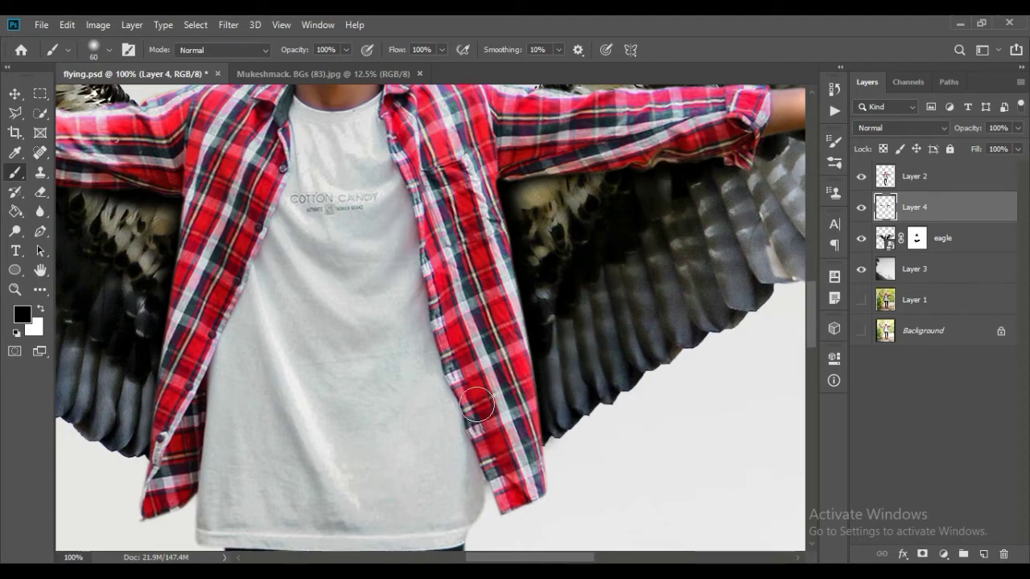
Step: Soften the painted wing shadows on Layer 4 with a Gaussian Blur of about 11.1 pixels radius
{"action": "key", "text": "ctrl+minus"}
{"action": "key", "text": "ctrl+minus"}
{"action": "key", "text": "ctrl+minus"}
{"action": "key", "text": "ctrl+minus"}
{"action": "key", "text": "ctrl+minus"}
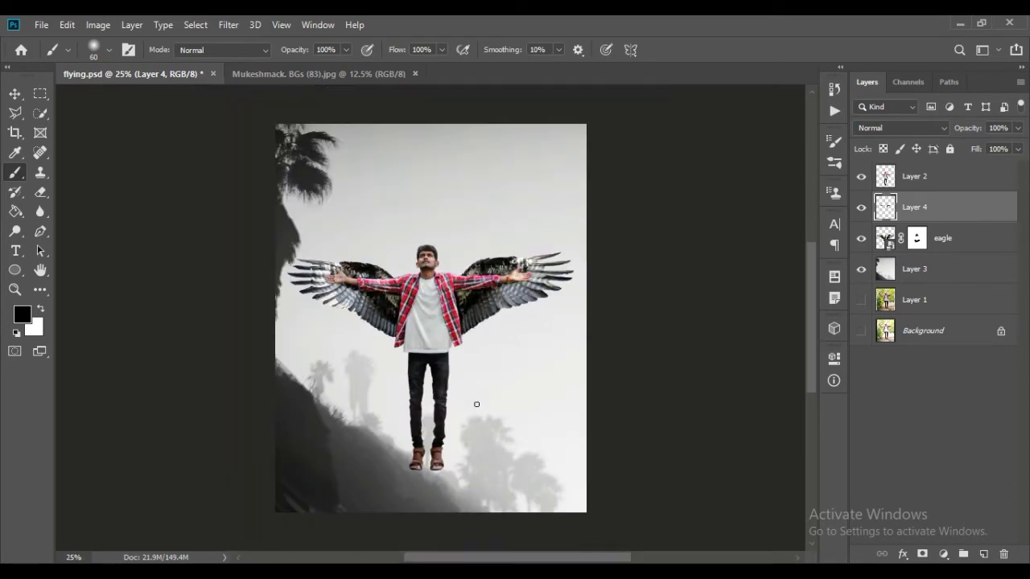
{"action": "left_click", "coordinate": [228, 25]}
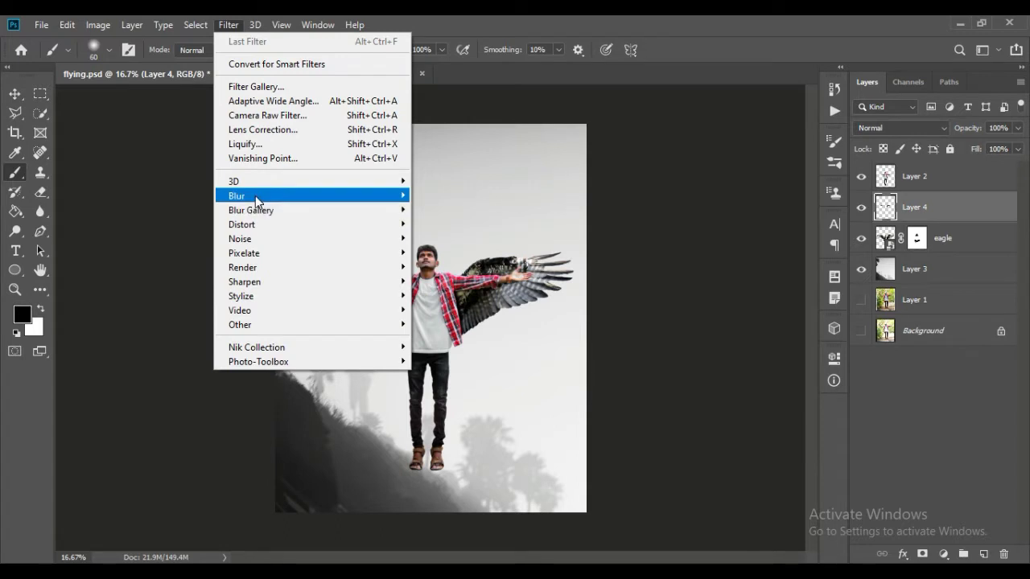
{"action": "mouse_move", "coordinate": [255, 196]}
{"action": "left_click", "coordinate": [451, 253]}
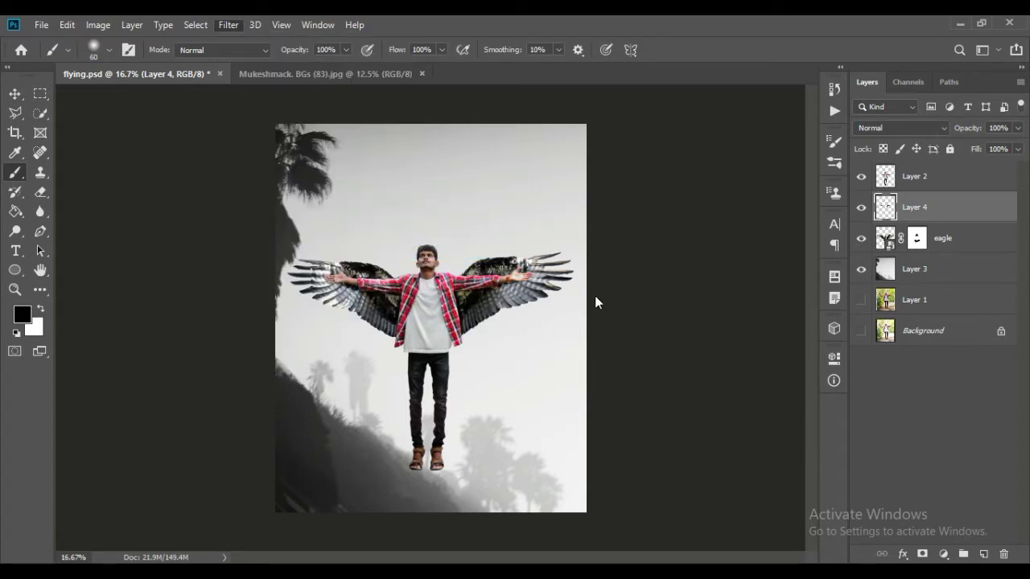
{"action": "key", "text": "ctrl+plus"}
{"action": "key", "text": "ctrl+plus"}
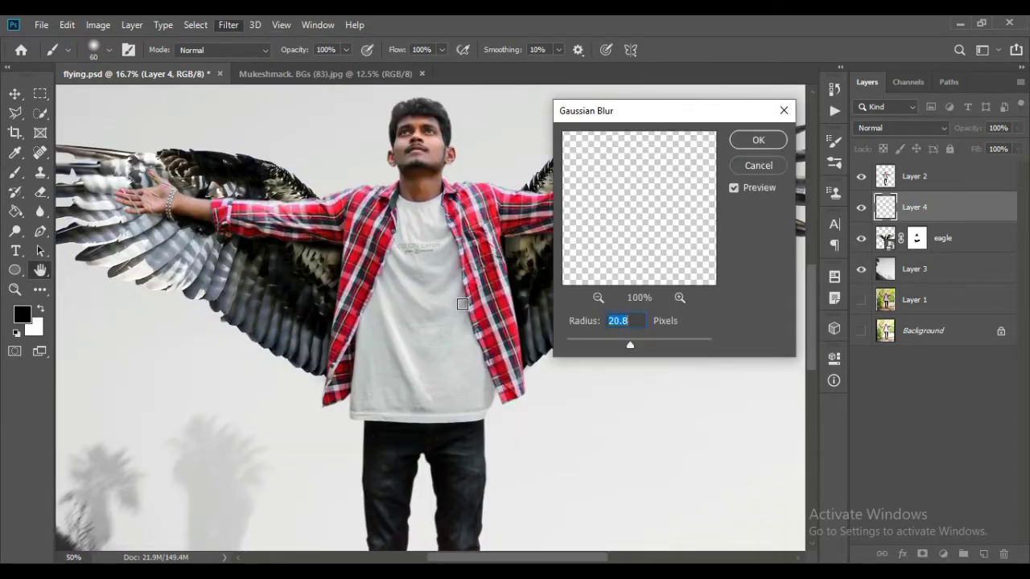
{"action": "left_click_drag", "start_coordinate": [622, 341], "coordinate": [622, 343]}
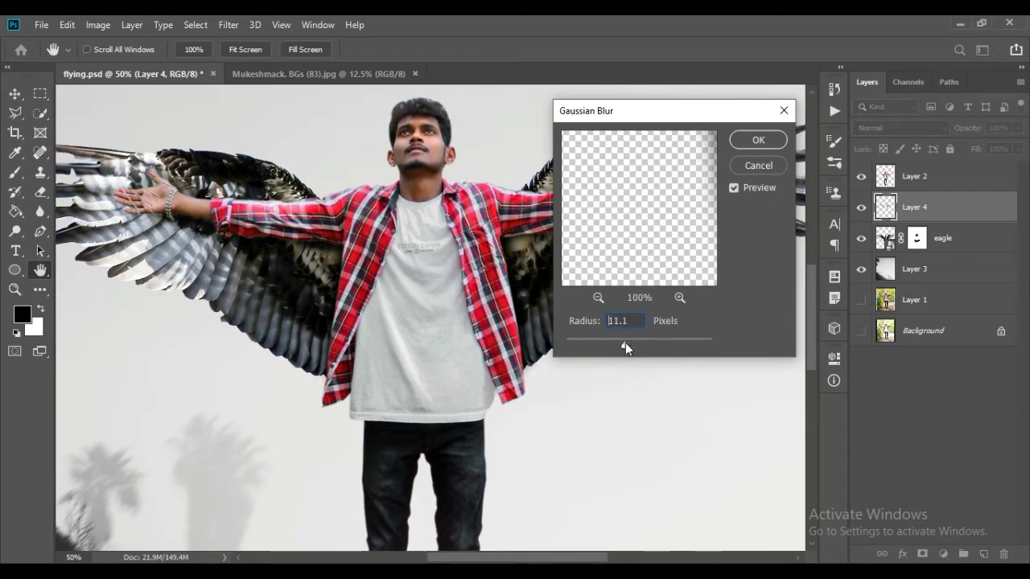
{"action": "left_click", "coordinate": [764, 143]}
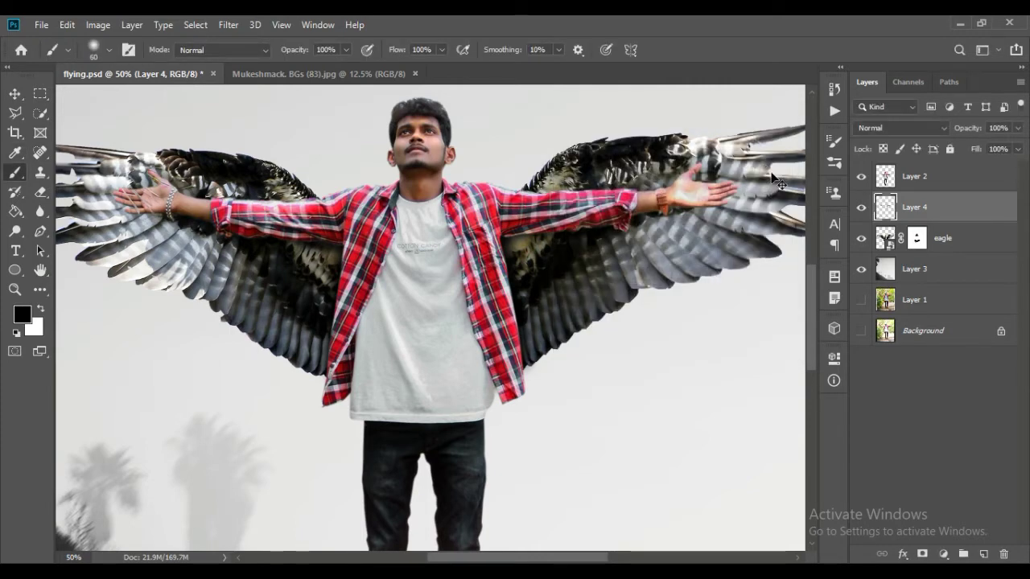
Step: Add a new layer above the man's layer, fill it with 50% Gray at 100% opacity, and set its blend mode to Soft Light
{"action": "key", "text": "ctrl+minus"}
{"action": "key", "text": "ctrl+minus"}
{"action": "key", "text": "ctrl+minus"}
{"action": "key", "text": "ctrl+plus"}
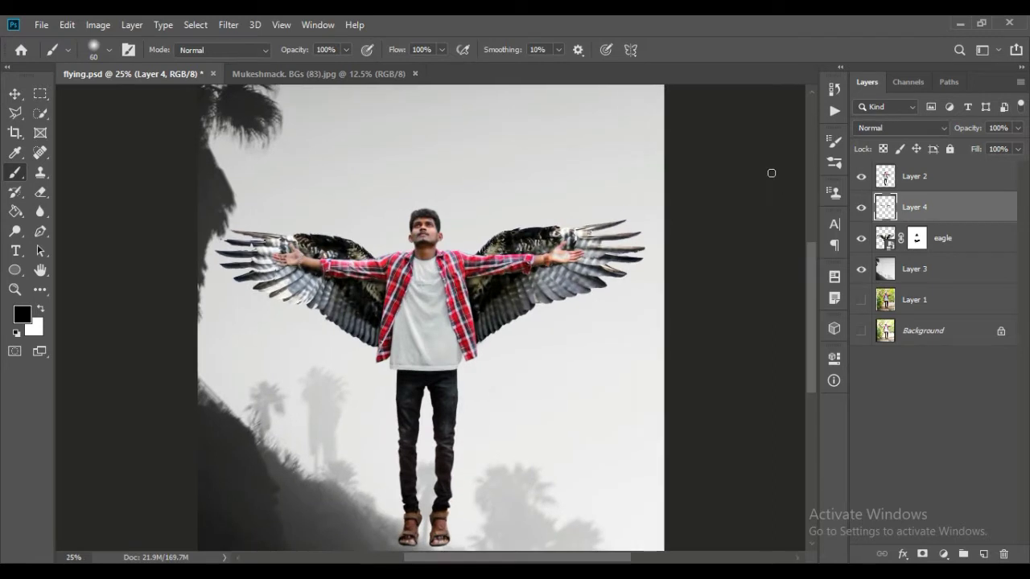
{"action": "left_click", "coordinate": [970, 179]}
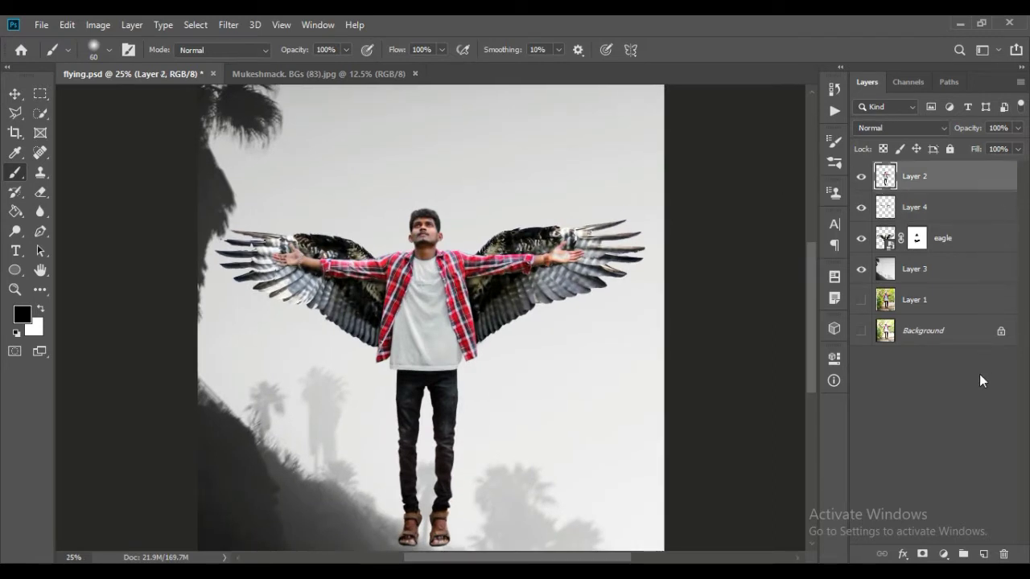
{"action": "left_click", "coordinate": [983, 554]}
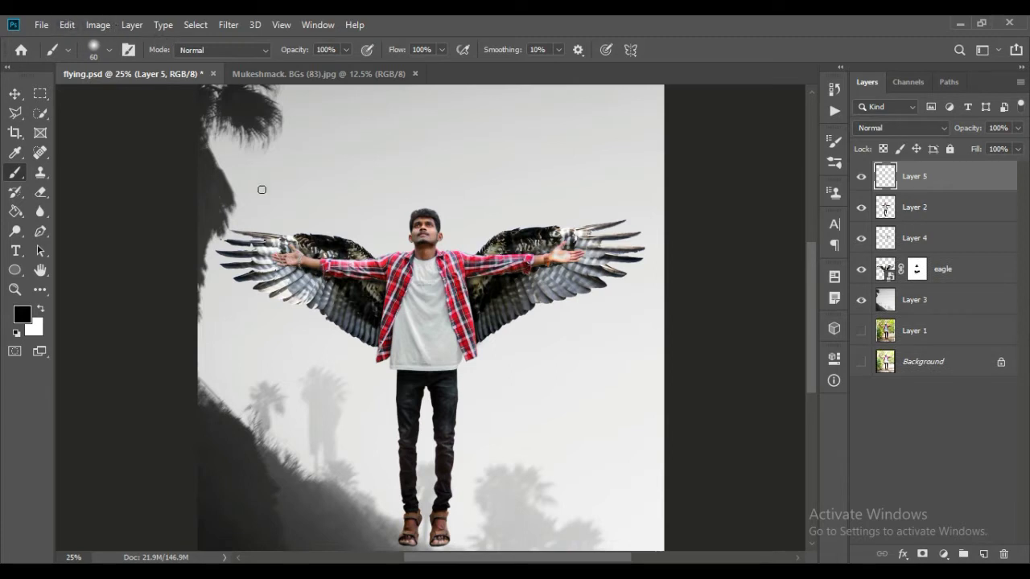
{"action": "key", "text": "shift+F5"}
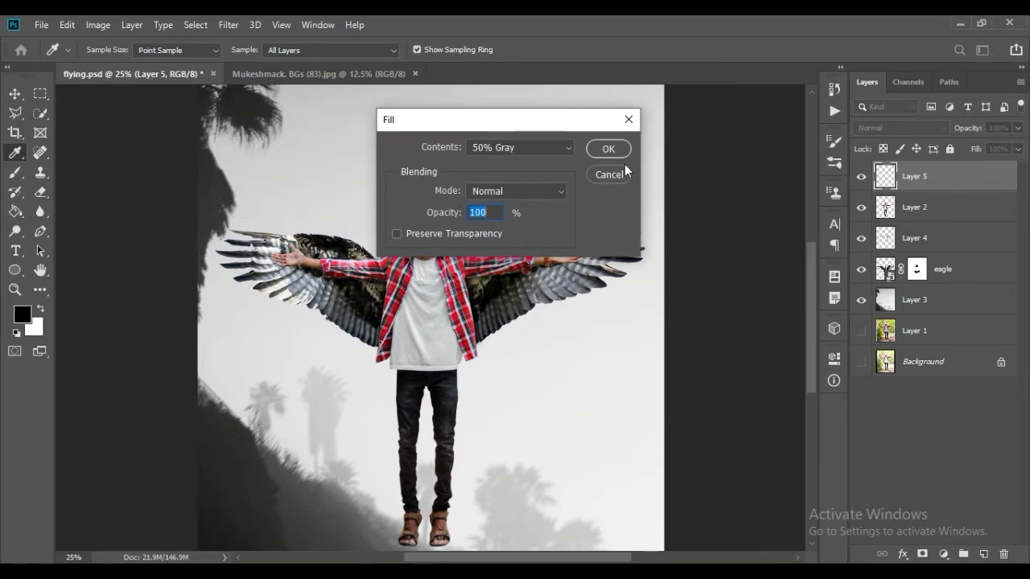
{"action": "left_click", "coordinate": [608, 150]}
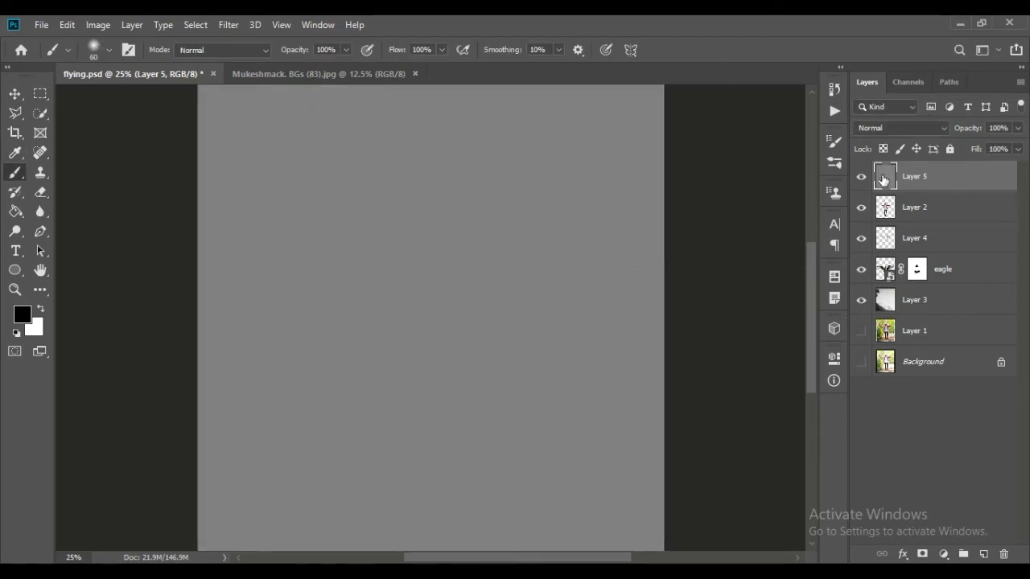
{"action": "left_click", "coordinate": [882, 127]}
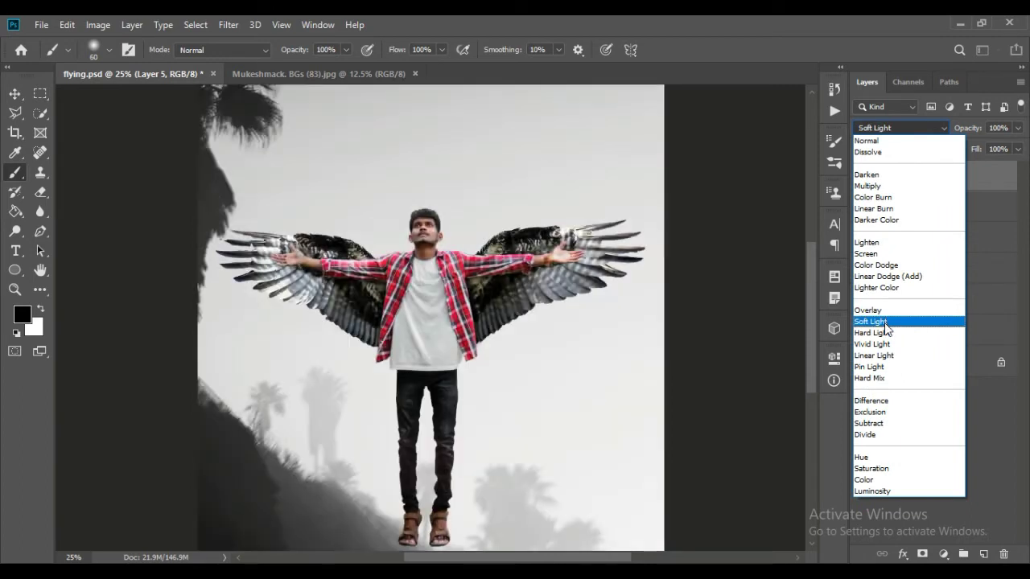
{"action": "left_click", "coordinate": [885, 322]}
Step: Dodge highlights on the man's shirt with a 100 px brush, Highlights range and 8% exposure, comparing with the gray layer hidden and shown
{"action": "left_click", "coordinate": [14, 232]}
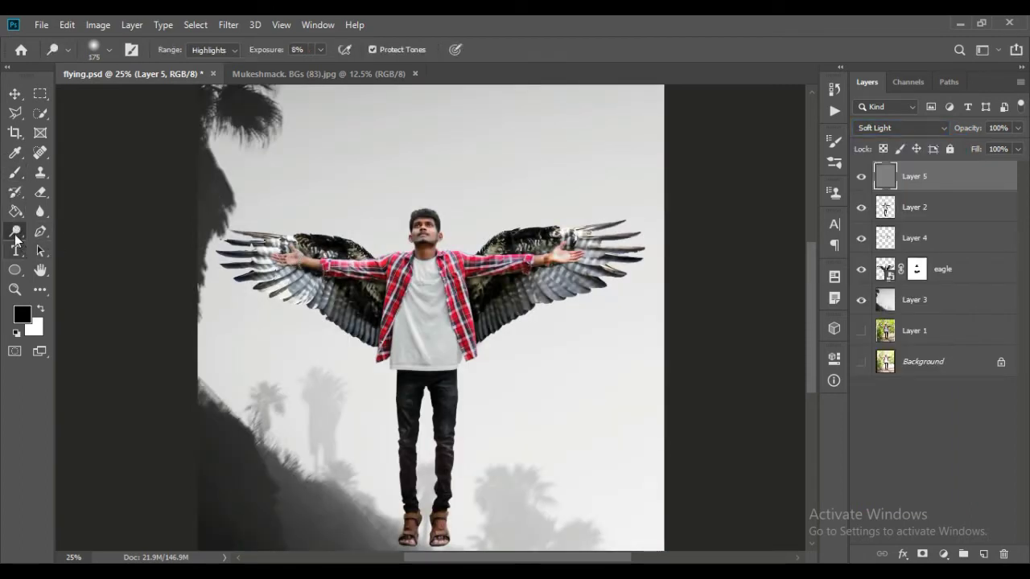
{"action": "right_click", "coordinate": [16, 237]}
{"action": "left_click", "coordinate": [15, 235]}
{"action": "key", "text": "ctrl+plus"}
{"action": "scroll", "coordinate": [468, 228], "scroll_direction": "up", "scroll_amount": 1}
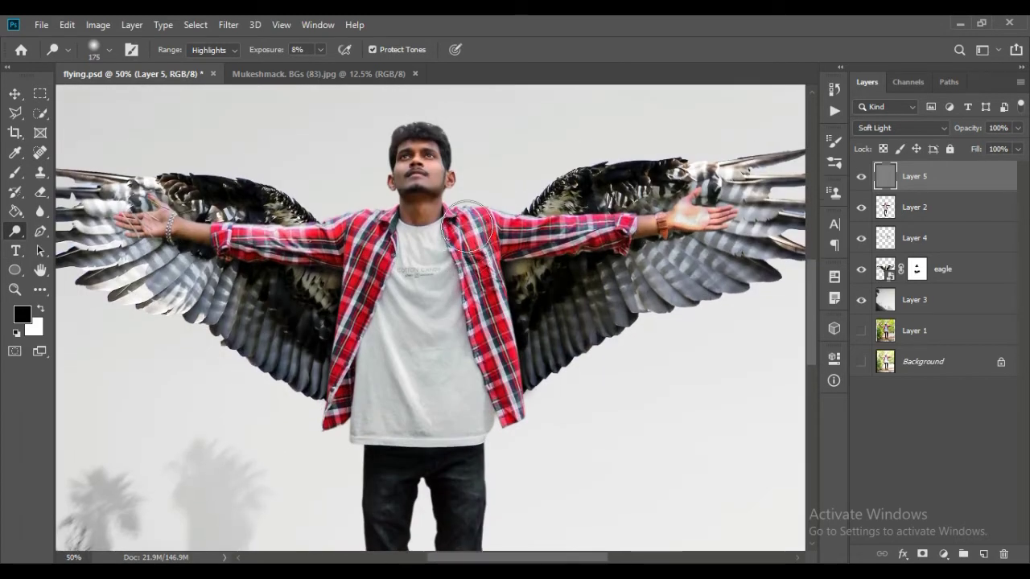
{"action": "key", "text": "bracketleft"}
{"action": "key", "text": "bracketleft"}
{"action": "key", "text": "bracketleft"}
{"action": "key", "text": "bracketleft"}
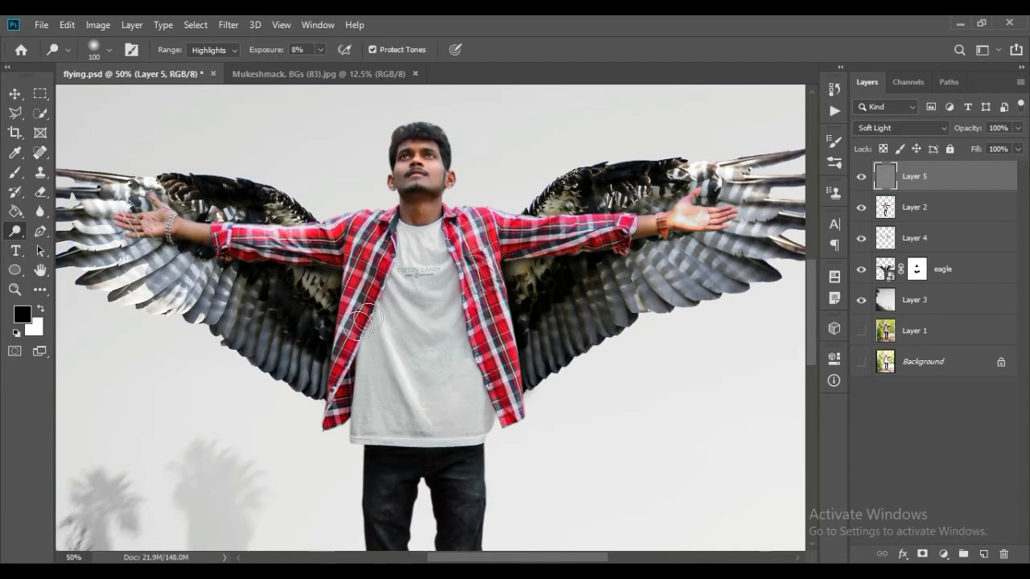
{"action": "left_click", "coordinate": [860, 177]}
{"action": "left_click", "coordinate": [861, 177]}
{"action": "left_click", "coordinate": [860, 177]}
{"action": "left_click", "coordinate": [860, 177]}
Step: Dodge the feathers of the right wing and the left wing on the gray layer to brighten their highlights
{"action": "mouse_move", "coordinate": [628, 287]}
{"action": "left_mouse_down"}
{"action": "mouse_move", "coordinate": [538, 371]}
{"action": "mouse_move", "coordinate": [675, 279]}
{"action": "left_mouse_up"}
{"action": "mouse_move", "coordinate": [749, 266]}
{"action": "left_mouse_down"}
{"action": "mouse_move", "coordinate": [709, 162]}
{"action": "mouse_move", "coordinate": [577, 166]}
{"action": "mouse_move", "coordinate": [564, 183]}
{"action": "mouse_move", "coordinate": [768, 163]}
{"action": "left_mouse_up"}
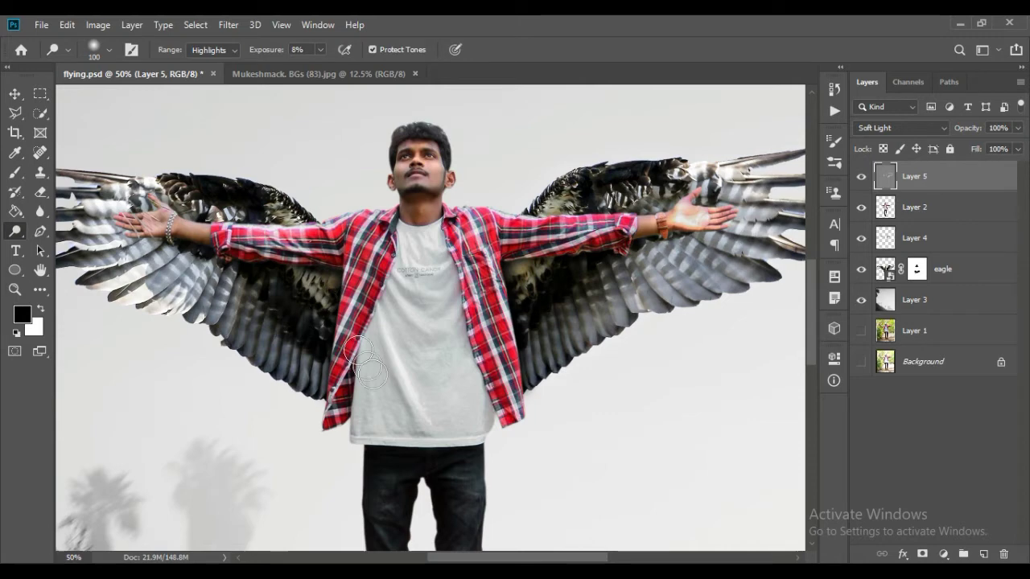
{"action": "left_click_drag", "start_coordinate": [524, 560], "coordinate": [491, 561]}
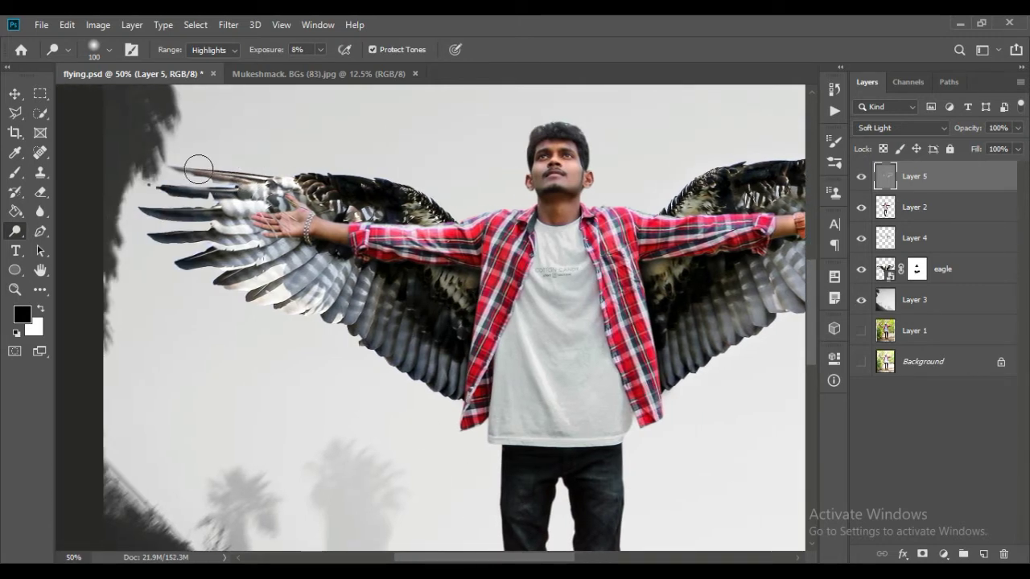
{"action": "left_click_drag", "start_coordinate": [154, 212], "coordinate": [189, 214]}
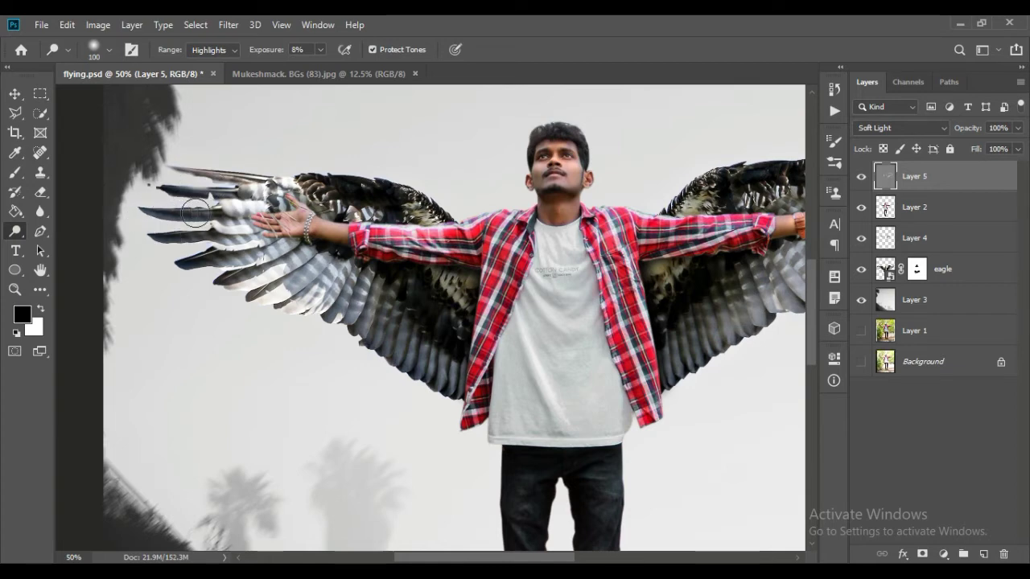
{"action": "mouse_move", "coordinate": [243, 291]}
{"action": "left_mouse_down"}
{"action": "mouse_move", "coordinate": [390, 338]}
{"action": "mouse_move", "coordinate": [384, 352]}
{"action": "mouse_move", "coordinate": [444, 385]}
{"action": "mouse_move", "coordinate": [396, 335]}
{"action": "mouse_move", "coordinate": [332, 300]}
{"action": "mouse_move", "coordinate": [438, 385]}
{"action": "mouse_move", "coordinate": [369, 321]}
{"action": "mouse_move", "coordinate": [331, 259]}
{"action": "mouse_move", "coordinate": [374, 284]}
{"action": "mouse_move", "coordinate": [443, 388]}
{"action": "mouse_move", "coordinate": [427, 321]}
{"action": "mouse_move", "coordinate": [451, 351]}
{"action": "mouse_move", "coordinate": [277, 288]}
{"action": "mouse_move", "coordinate": [230, 284]}
{"action": "mouse_move", "coordinate": [149, 174]}
{"action": "mouse_move", "coordinate": [233, 166]}
{"action": "mouse_move", "coordinate": [172, 164]}
{"action": "mouse_move", "coordinate": [364, 197]}
{"action": "left_mouse_up"}
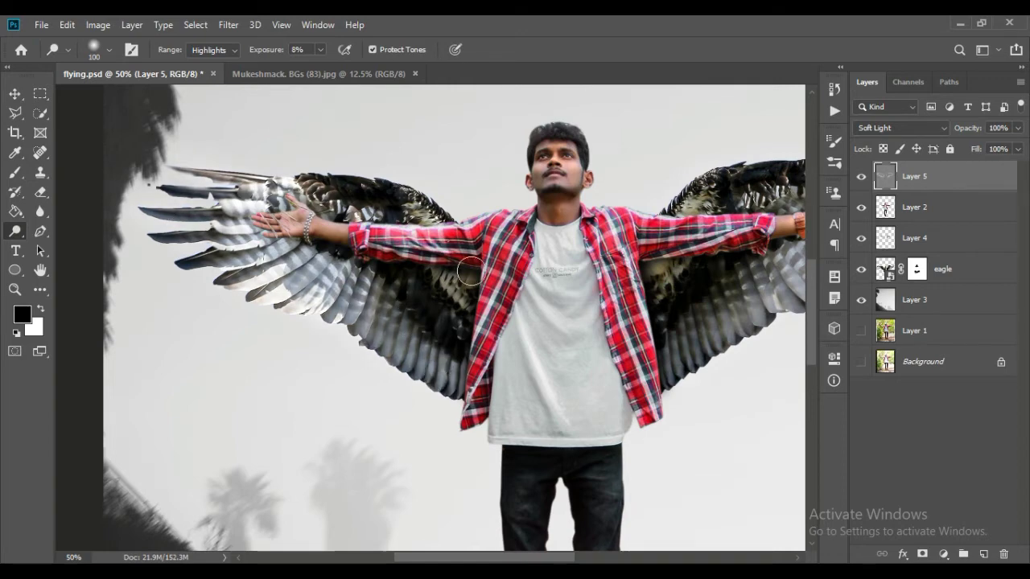
Step: Dodge the highlights on the white T-shirt and along both legs of the black jeans
{"action": "scroll", "coordinate": [568, 298], "scroll_direction": "down", "scroll_amount": 3}
{"action": "mouse_move", "coordinate": [560, 250]}
{"action": "left_mouse_down"}
{"action": "mouse_move", "coordinate": [522, 291]}
{"action": "mouse_move", "coordinate": [517, 283]}
{"action": "mouse_move", "coordinate": [554, 362]}
{"action": "mouse_move", "coordinate": [523, 304]}
{"action": "left_mouse_up"}
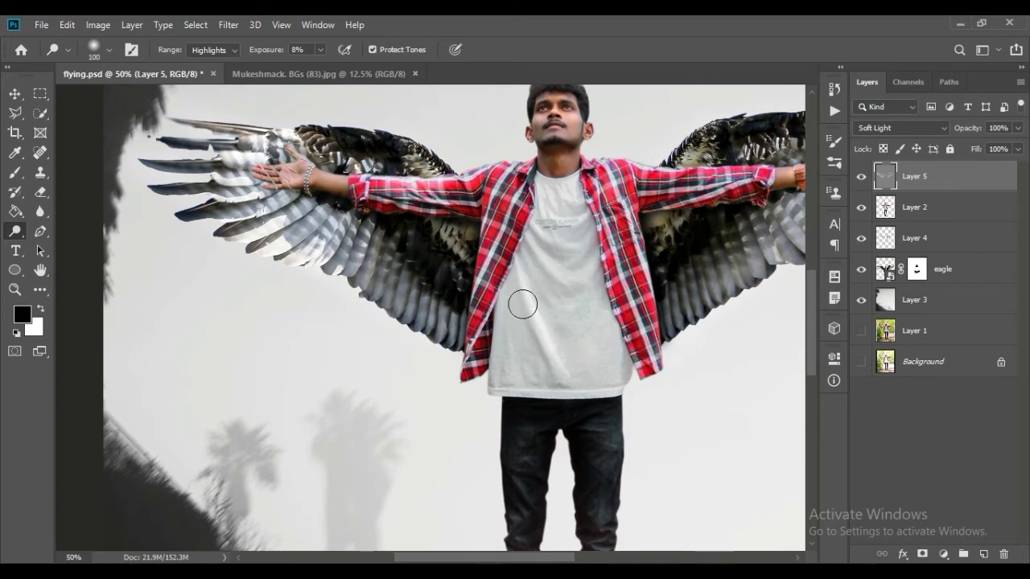
{"action": "scroll", "coordinate": [559, 249], "scroll_direction": "down", "scroll_amount": 10}
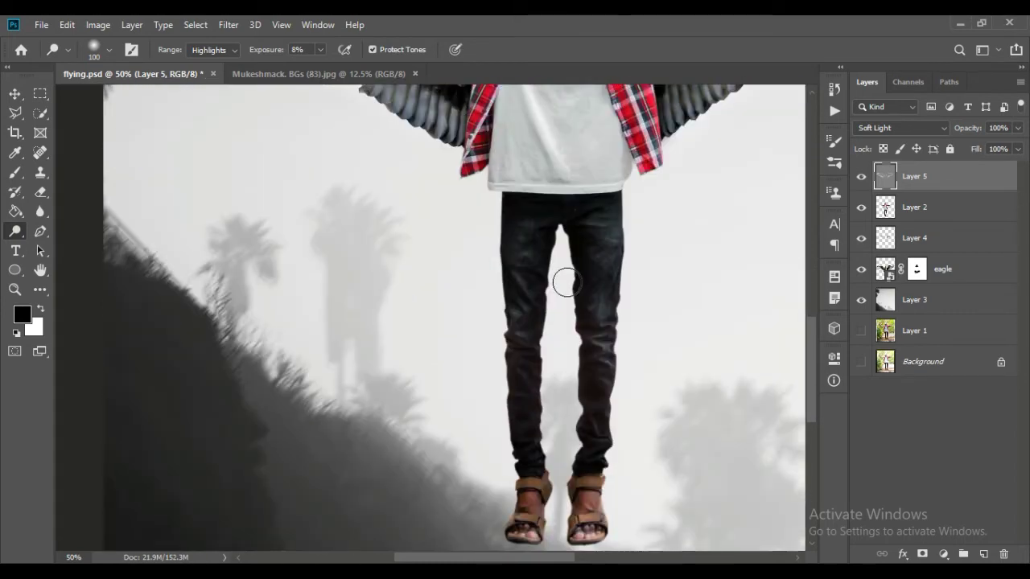
{"action": "mouse_move", "coordinate": [539, 342]}
{"action": "left_mouse_down"}
{"action": "mouse_move", "coordinate": [523, 241]}
{"action": "mouse_move", "coordinate": [530, 318]}
{"action": "mouse_move", "coordinate": [512, 249]}
{"action": "mouse_move", "coordinate": [500, 397]}
{"action": "mouse_move", "coordinate": [512, 333]}
{"action": "mouse_move", "coordinate": [503, 219]}
{"action": "mouse_move", "coordinate": [522, 275]}
{"action": "mouse_move", "coordinate": [525, 440]}
{"action": "mouse_move", "coordinate": [532, 321]}
{"action": "mouse_move", "coordinate": [518, 328]}
{"action": "mouse_move", "coordinate": [523, 281]}
{"action": "mouse_move", "coordinate": [548, 231]}
{"action": "mouse_move", "coordinate": [533, 209]}
{"action": "mouse_move", "coordinate": [523, 224]}
{"action": "mouse_move", "coordinate": [514, 216]}
{"action": "mouse_move", "coordinate": [518, 277]}
{"action": "mouse_move", "coordinate": [581, 238]}
{"action": "mouse_move", "coordinate": [581, 225]}
{"action": "mouse_move", "coordinate": [602, 424]}
{"action": "mouse_move", "coordinate": [590, 249]}
{"action": "mouse_move", "coordinate": [591, 397]}
{"action": "mouse_move", "coordinate": [603, 293]}
{"action": "mouse_move", "coordinate": [584, 464]}
{"action": "mouse_move", "coordinate": [594, 347]}
{"action": "left_mouse_up"}
{"action": "scroll", "coordinate": [600, 362], "scroll_direction": "down", "scroll_amount": 2}
{"action": "scroll", "coordinate": [607, 246], "scroll_direction": "up", "scroll_amount": 6}
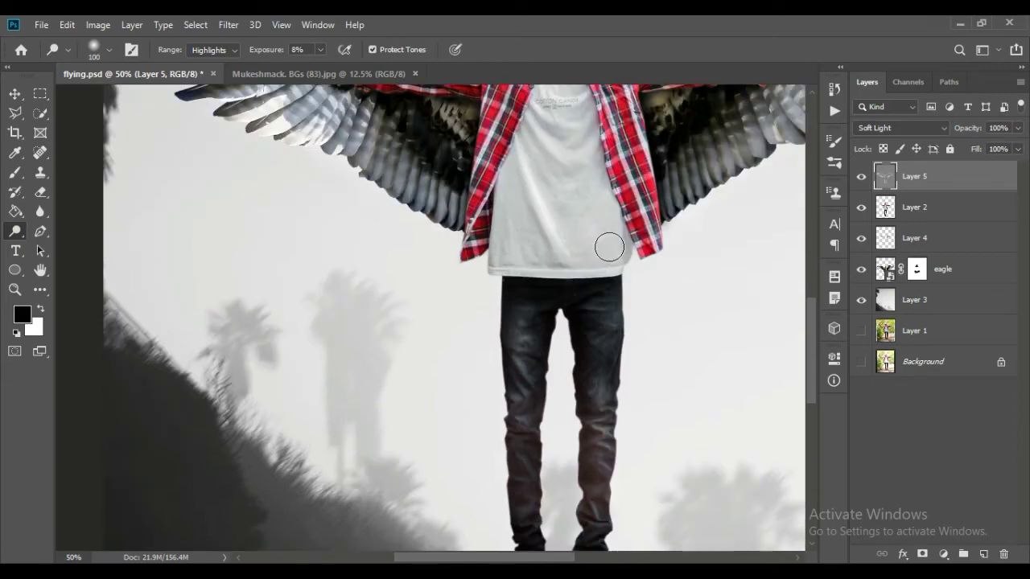
{"action": "scroll", "coordinate": [609, 251], "scroll_direction": "up", "scroll_amount": 3}
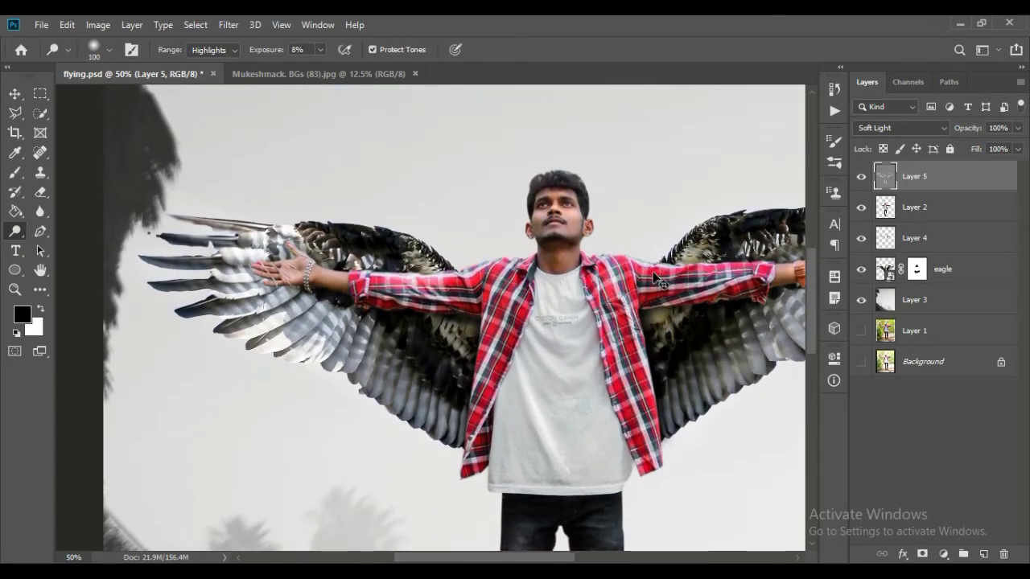
Step: Dodge fine highlights on the man's face and hair with the brush reduced to 30 px
{"action": "key", "text": "ctrl+plus"}
{"action": "key", "text": "bracketleft"}
{"action": "key", "text": "bracketleft"}
{"action": "key", "text": "bracketleft"}
{"action": "key", "text": "bracketleft"}
{"action": "key", "text": "bracketleft"}
{"action": "key", "text": "bracketleft"}
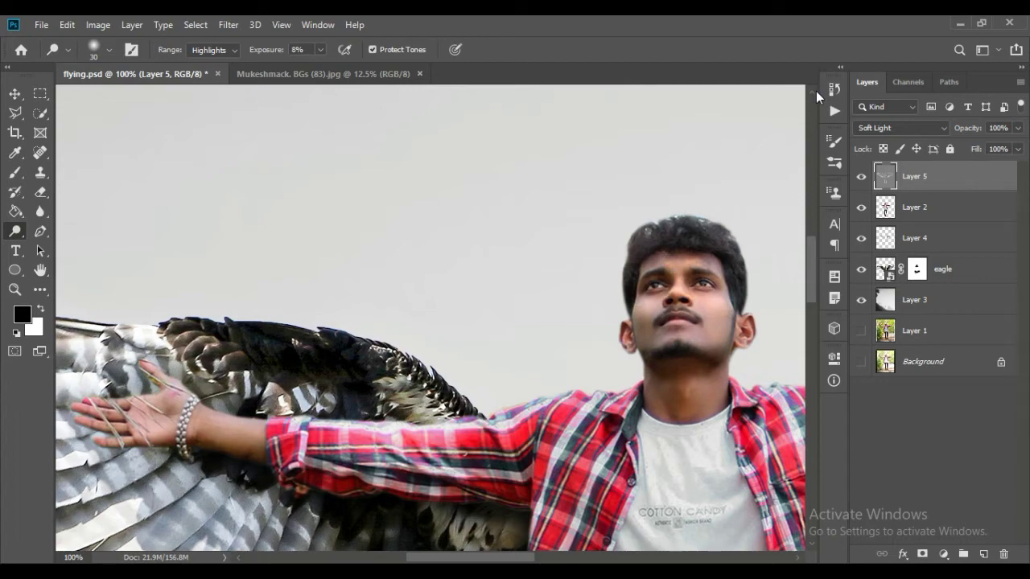
{"action": "scroll", "coordinate": [457, 161], "scroll_direction": "down", "scroll_amount": 5}
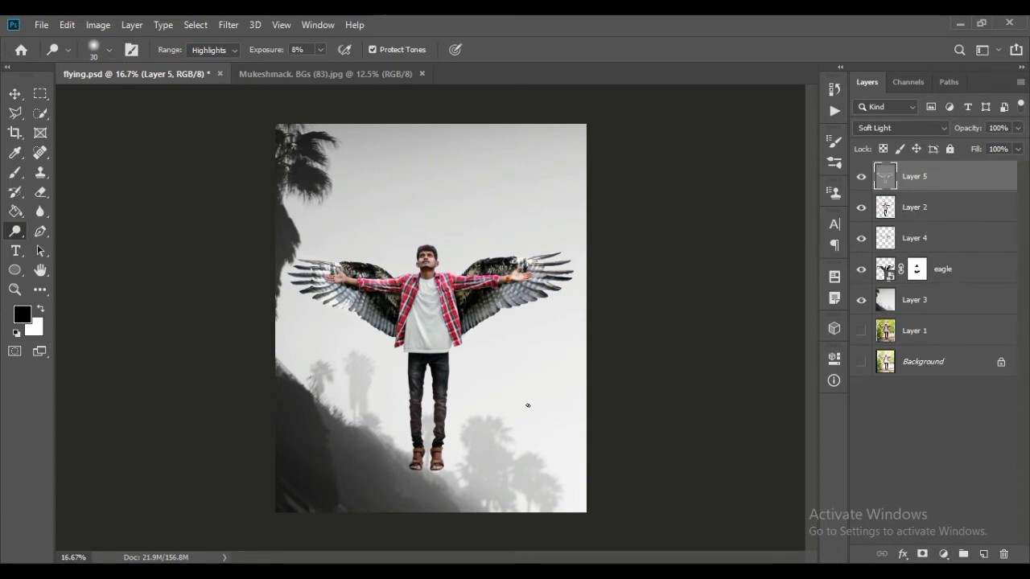
Step: Place snow-png-taukeer-editz.png from Local Disk (D:) as an embedded image above the gray dodge layer
{"action": "left_click", "coordinate": [42, 25]}
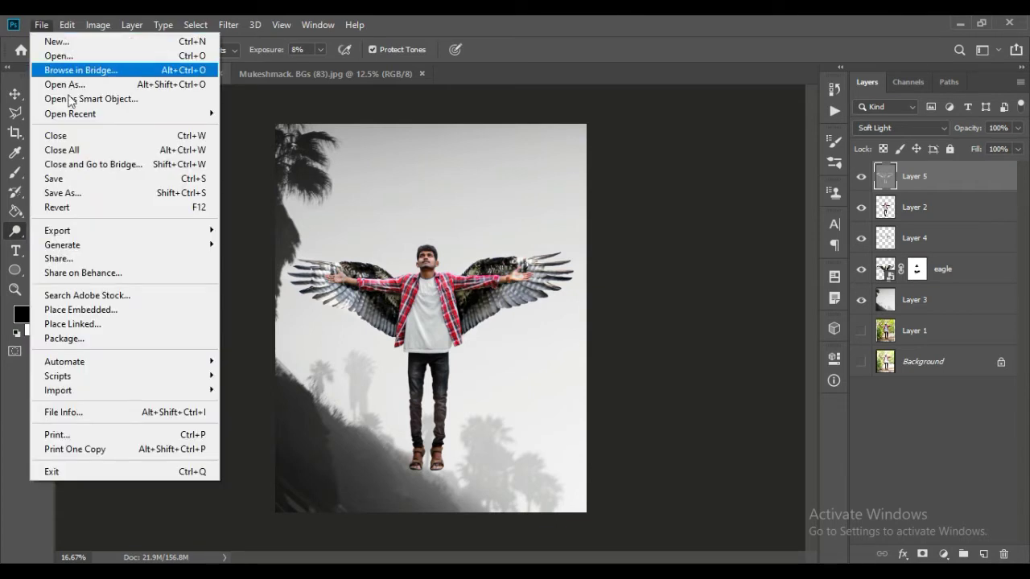
{"action": "left_click", "coordinate": [102, 312]}
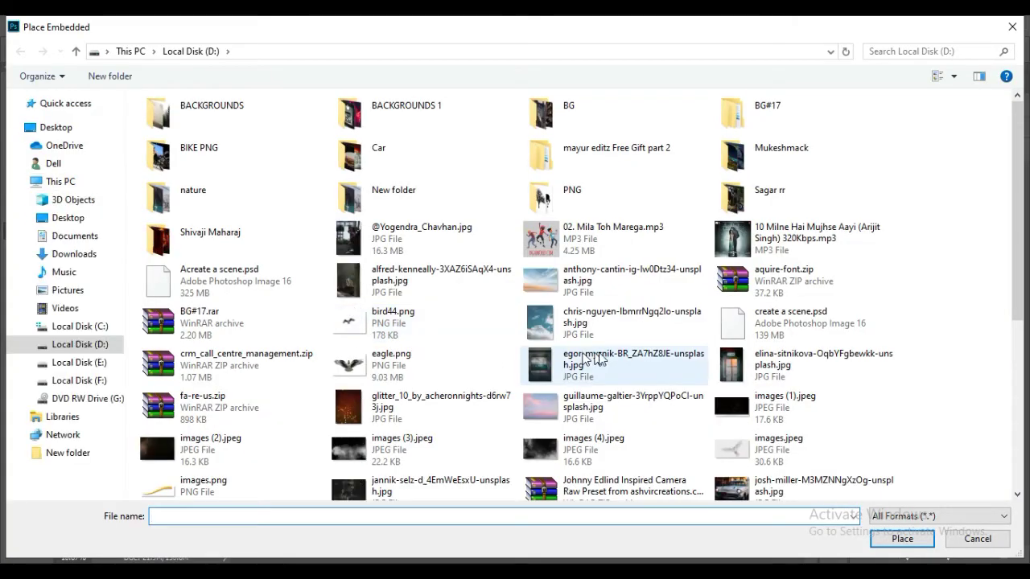
{"action": "scroll", "coordinate": [632, 359], "scroll_direction": "down", "scroll_amount": 2}
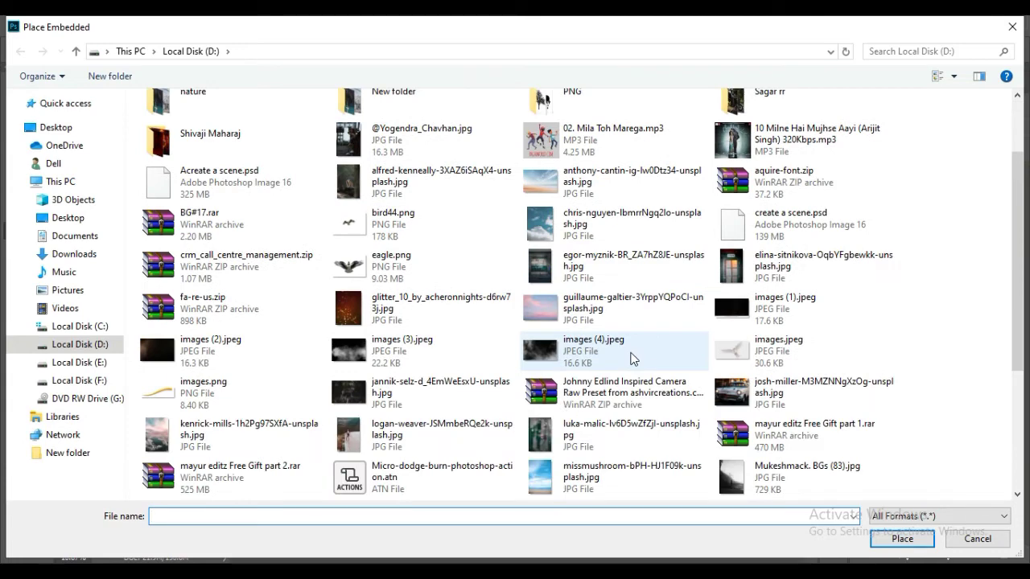
{"action": "scroll", "coordinate": [632, 359], "scroll_direction": "down", "scroll_amount": 3}
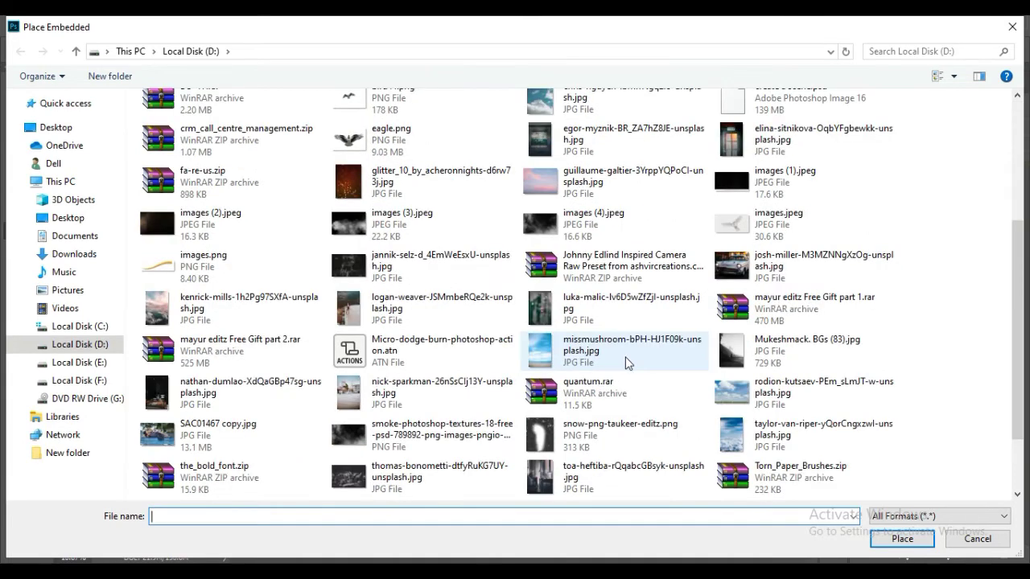
{"action": "left_click", "coordinate": [622, 439]}
{"action": "left_click", "coordinate": [901, 538]}
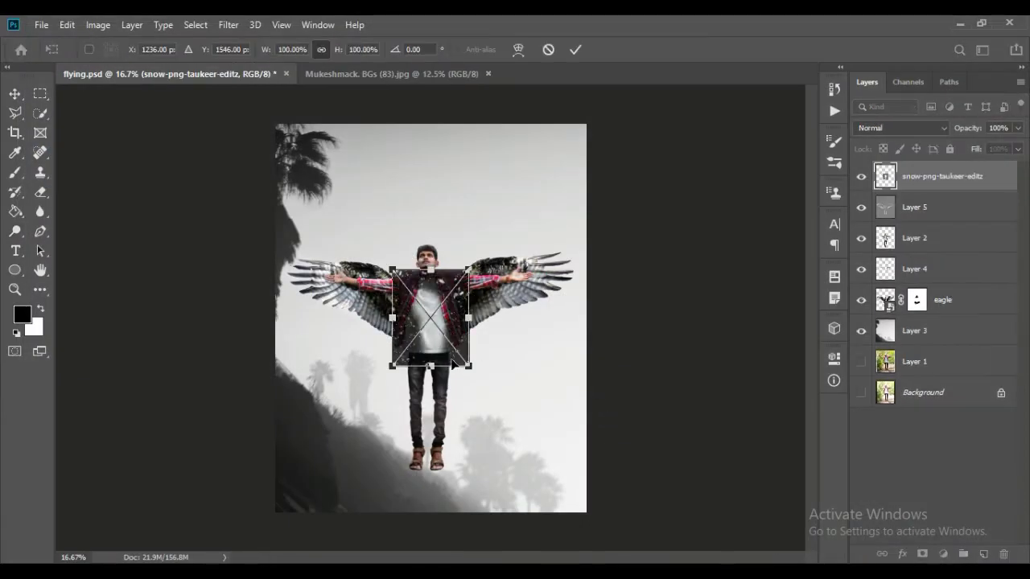
Step: Scale the placed snow image proportionally to 416.30% and position it centrally over the canvas
{"action": "left_click_drag", "start_coordinate": [470, 366], "coordinate": [605, 539]}
{"action": "left_click_drag", "start_coordinate": [484, 349], "coordinate": [416, 226]}
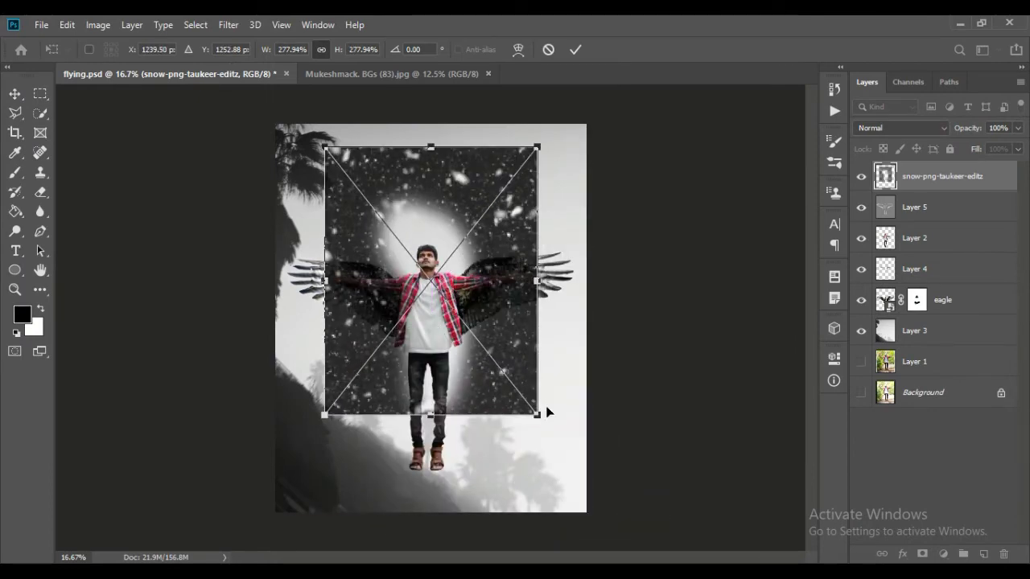
{"action": "left_click_drag", "start_coordinate": [538, 417], "coordinate": [643, 549]}
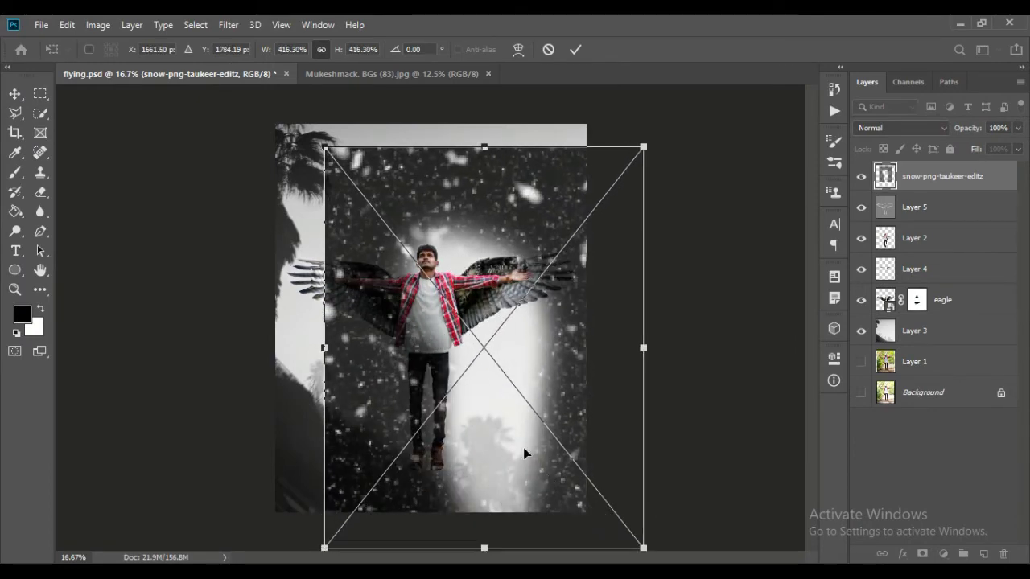
{"action": "left_click_drag", "start_coordinate": [545, 471], "coordinate": [493, 433]}
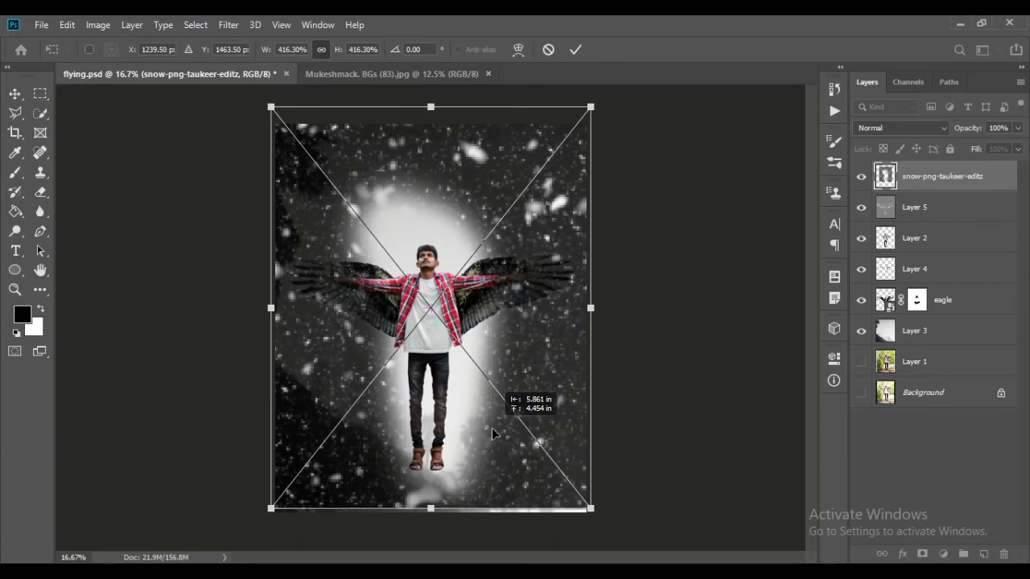
{"action": "key", "text": "shift+Down"}
{"action": "key", "text": "shift+Down"}
{"action": "key", "text": "shift+Down"}
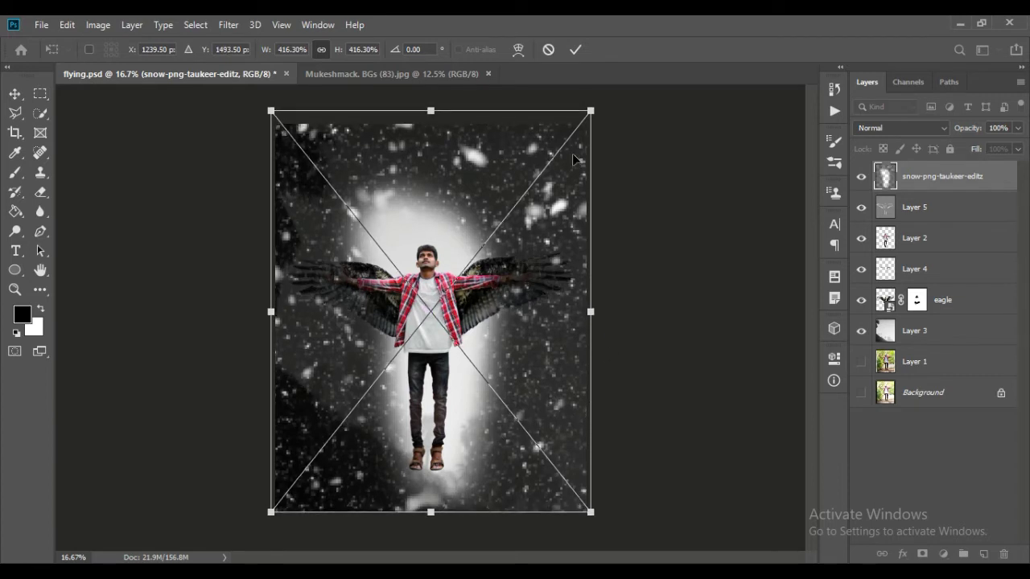
Step: Enlarge the snow image beyond the canvas edges to 486.63% width and 428.39% height, and commit the placement
{"action": "mouse_move", "coordinate": [590, 107]}
{"action": "left_mouse_down"}
{"action": "mouse_move", "coordinate": [610, 85]}
{"action": "mouse_move", "coordinate": [576, 121]}
{"action": "left_mouse_up"}
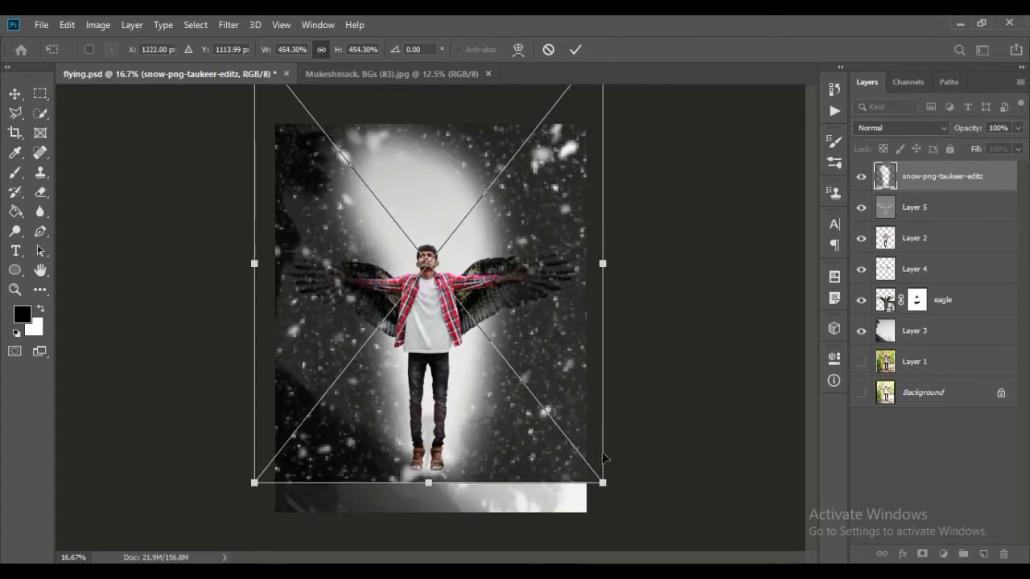
{"action": "mouse_move", "coordinate": [603, 490]}
{"action": "left_mouse_down"}
{"action": "mouse_move", "coordinate": [629, 517]}
{"action": "mouse_move", "coordinate": [594, 473]}
{"action": "mouse_move", "coordinate": [592, 483]}
{"action": "left_mouse_up"}
{"action": "key", "text": "ctrl+minus"}
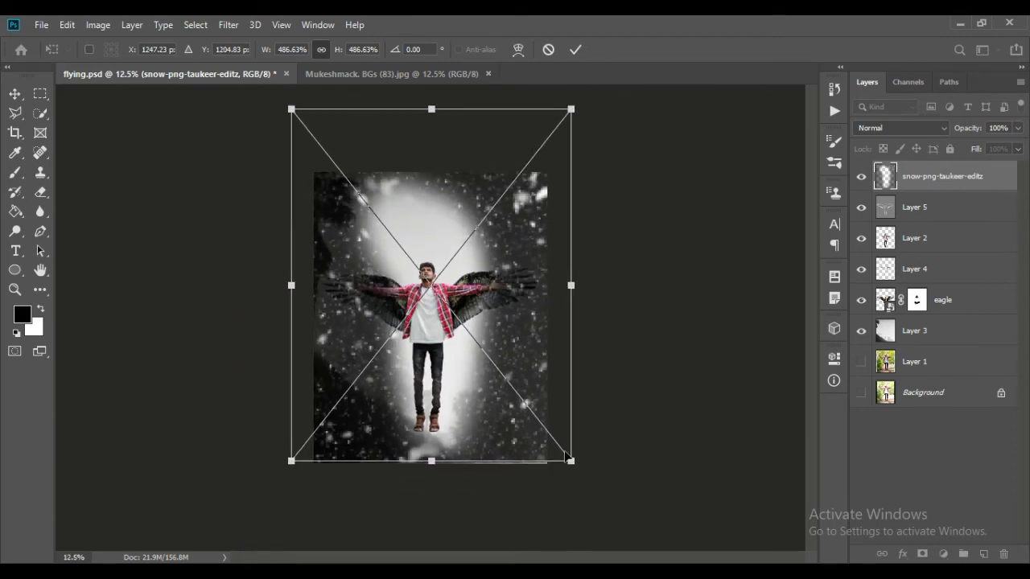
{"action": "left_click_drag", "start_coordinate": [438, 112], "coordinate": [440, 150]}
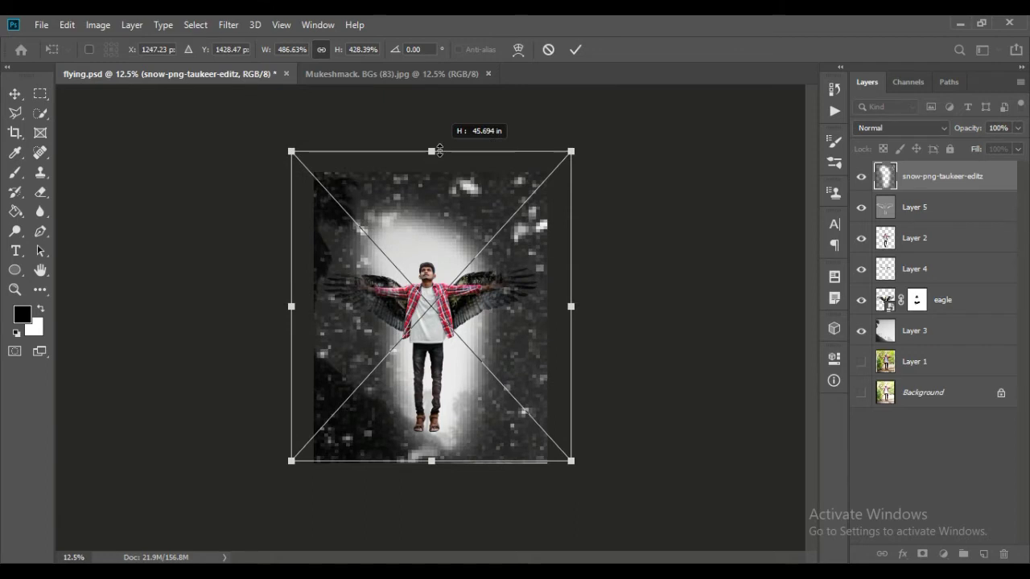
{"action": "left_click", "coordinate": [575, 49]}
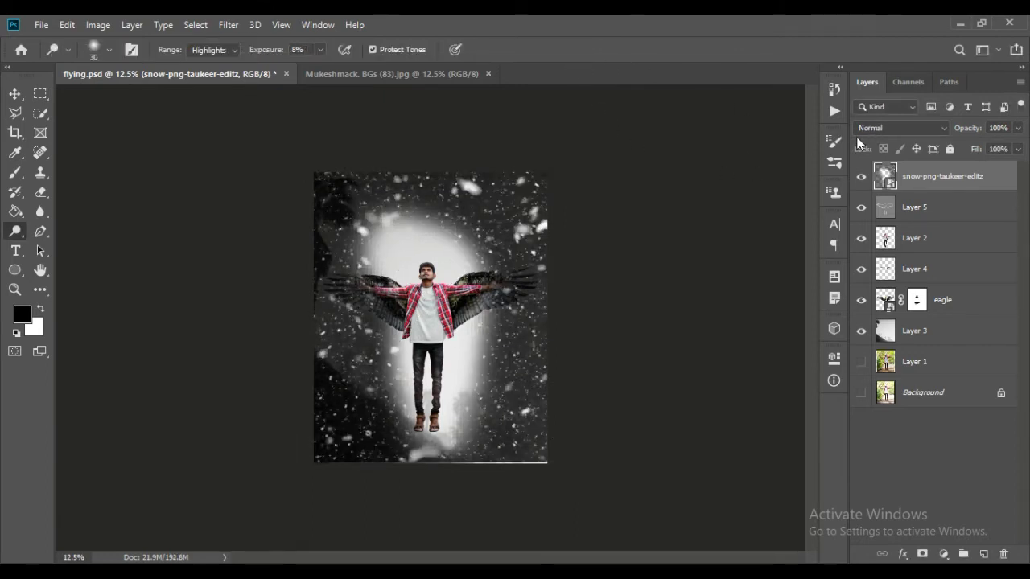
Step: Shift the snow image slightly down to cover the canvas's lower edge, and set its blend mode to Screen
{"action": "key", "text": "ctrl+t"}
{"action": "left_click_drag", "start_coordinate": [496, 299], "coordinate": [498, 298]}
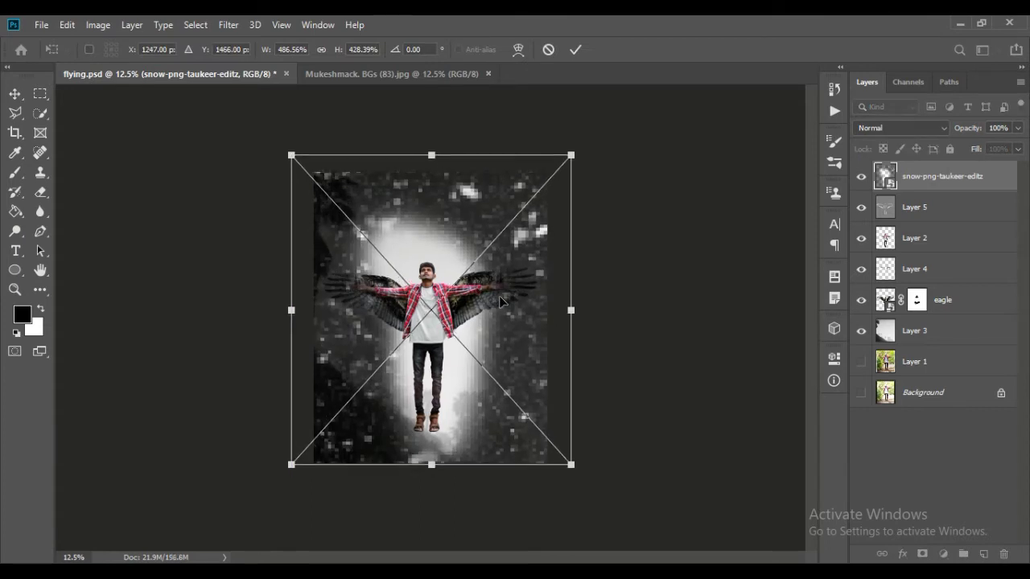
{"action": "key", "text": "o"}
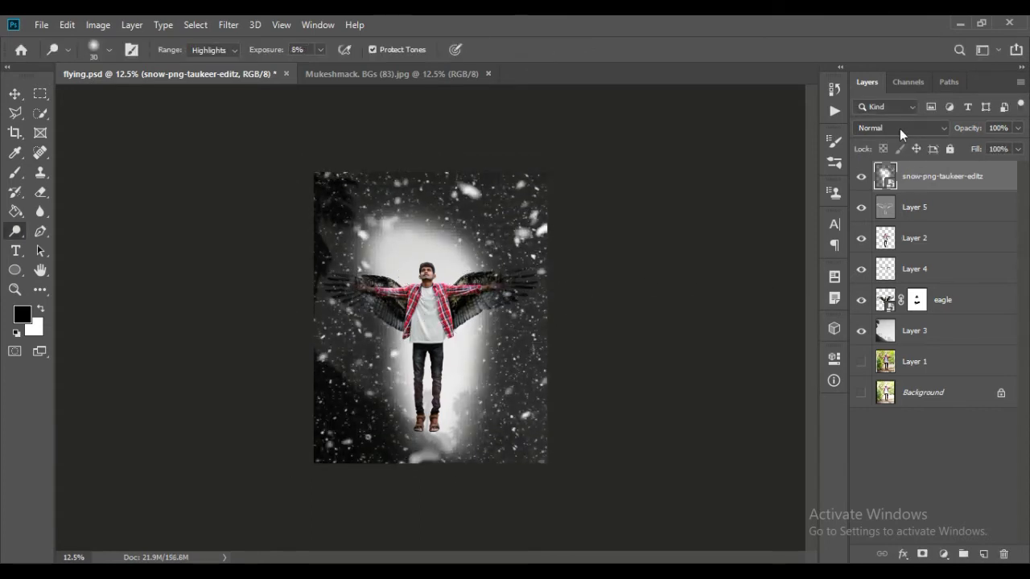
{"action": "left_click", "coordinate": [900, 129]}
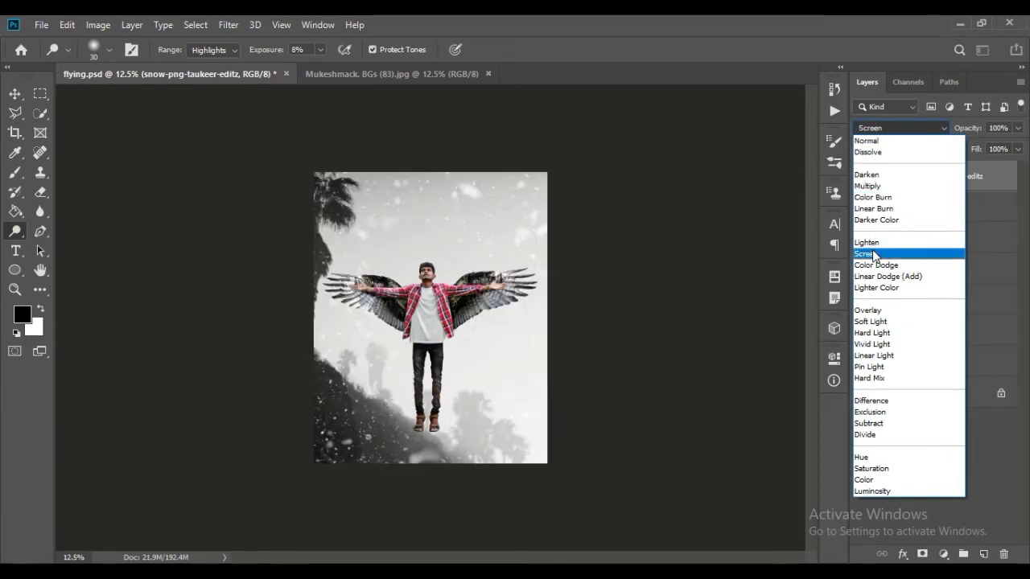
{"action": "left_click", "coordinate": [874, 255]}
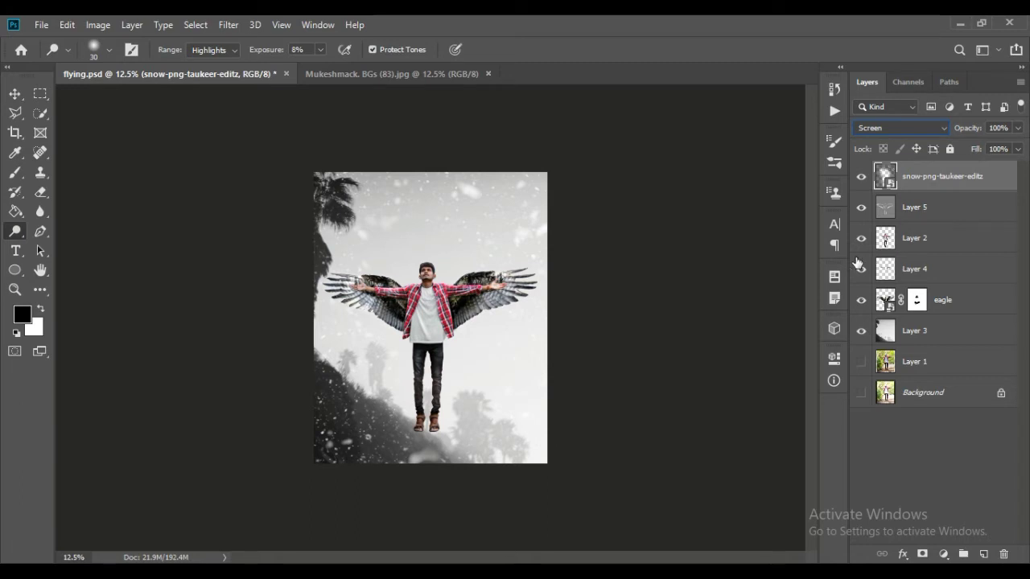
Step: Duplicate the snow layer and merge the two snow layers into one
{"action": "key", "text": "ctrl+plus"}
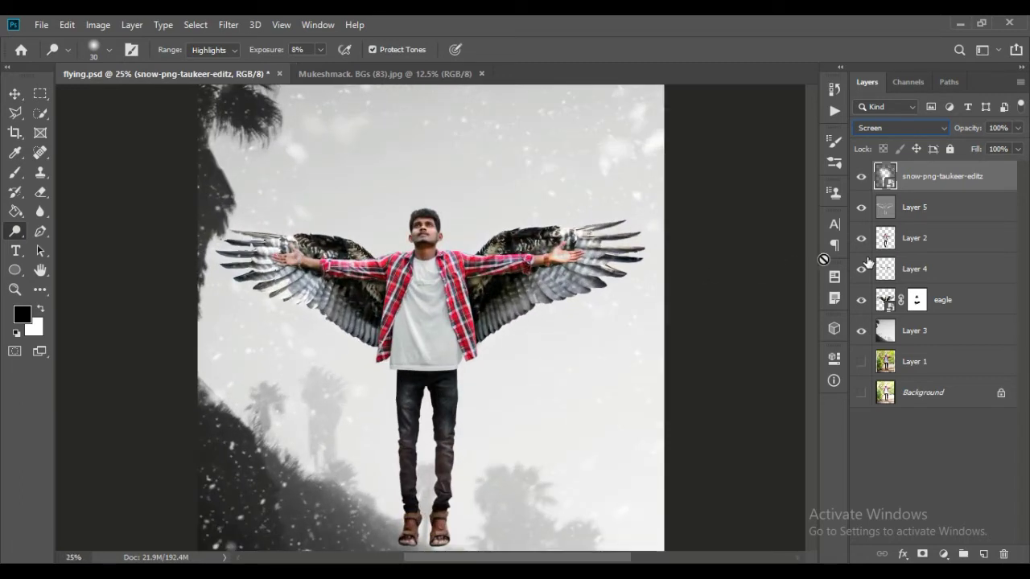
{"action": "left_click_drag", "start_coordinate": [972, 189], "coordinate": [983, 554]}
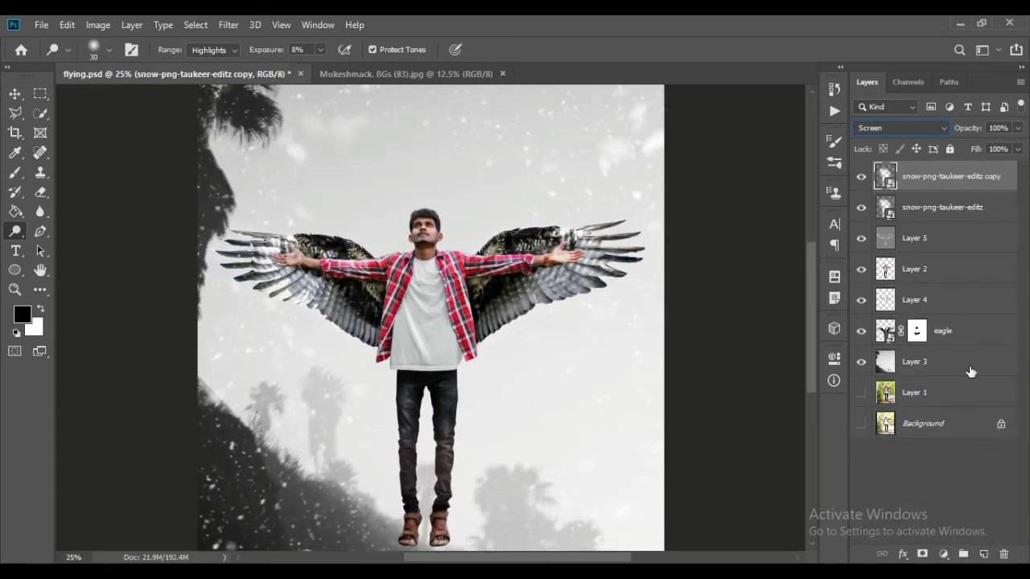
{"action": "left_click", "coordinate": [961, 211], "text": "ctrl"}
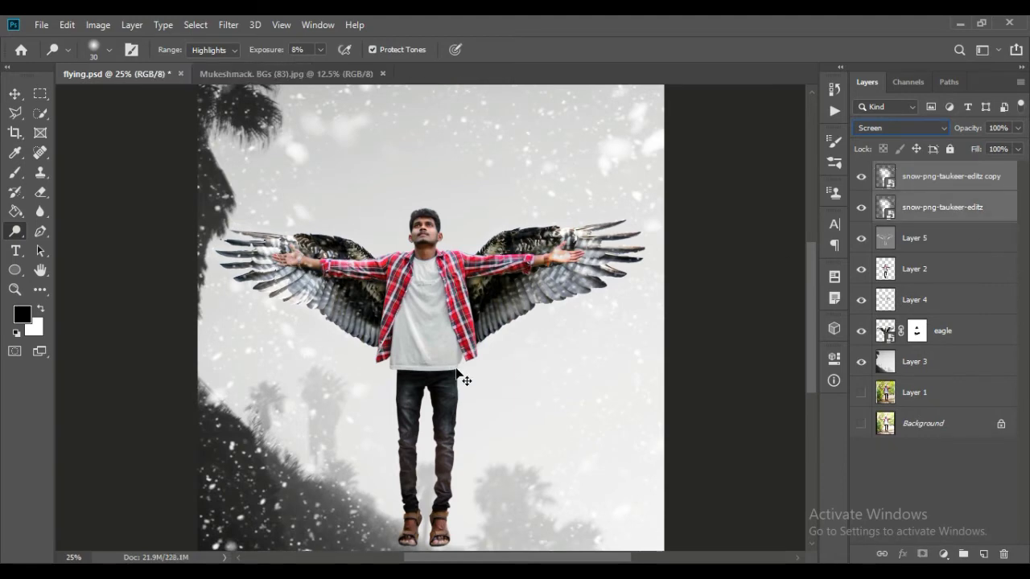
{"action": "key", "text": "ctrl+minus"}
{"action": "key", "text": "ctrl+minus"}
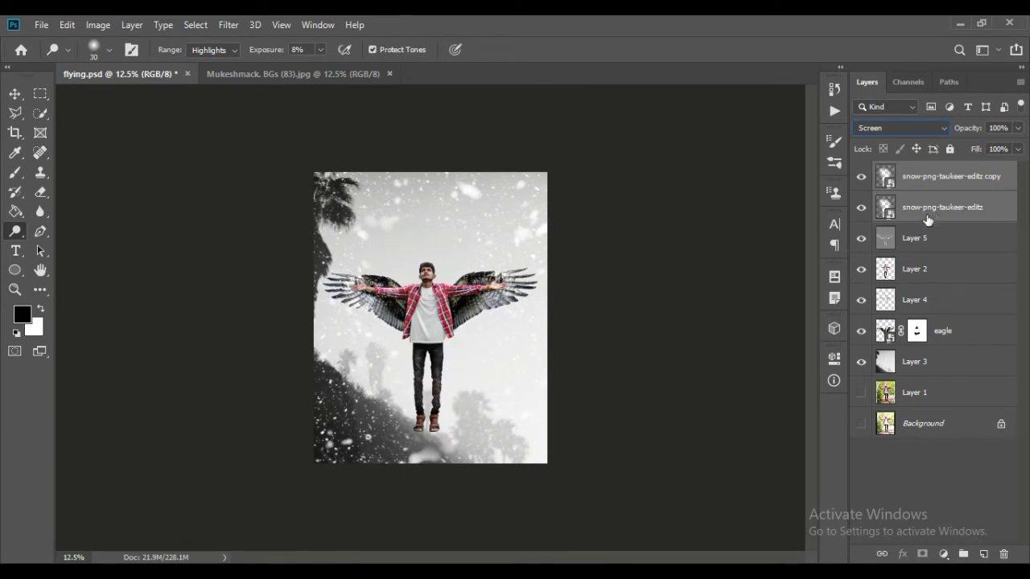
{"action": "right_click", "coordinate": [921, 193]}
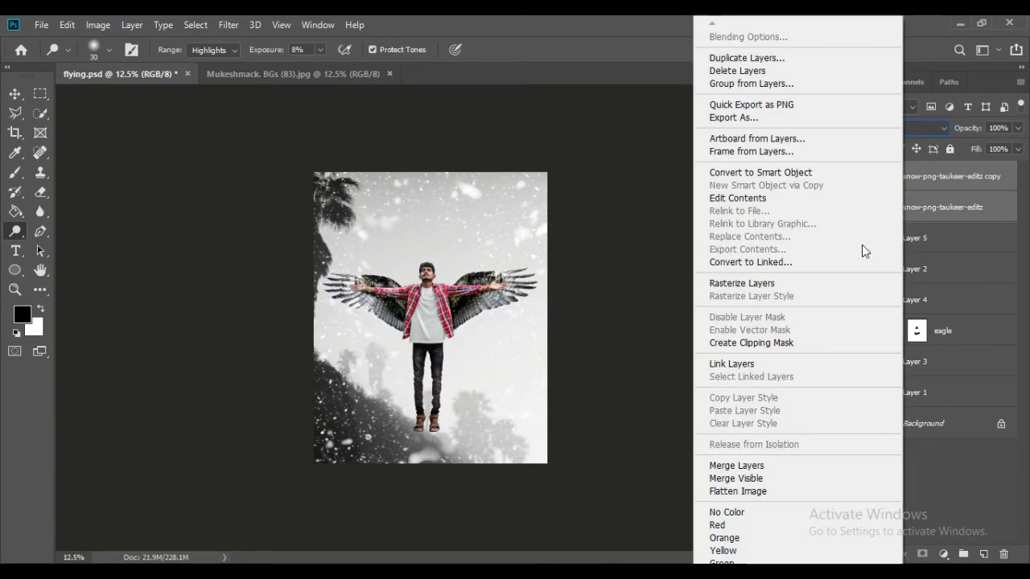
{"action": "left_click", "coordinate": [748, 467]}
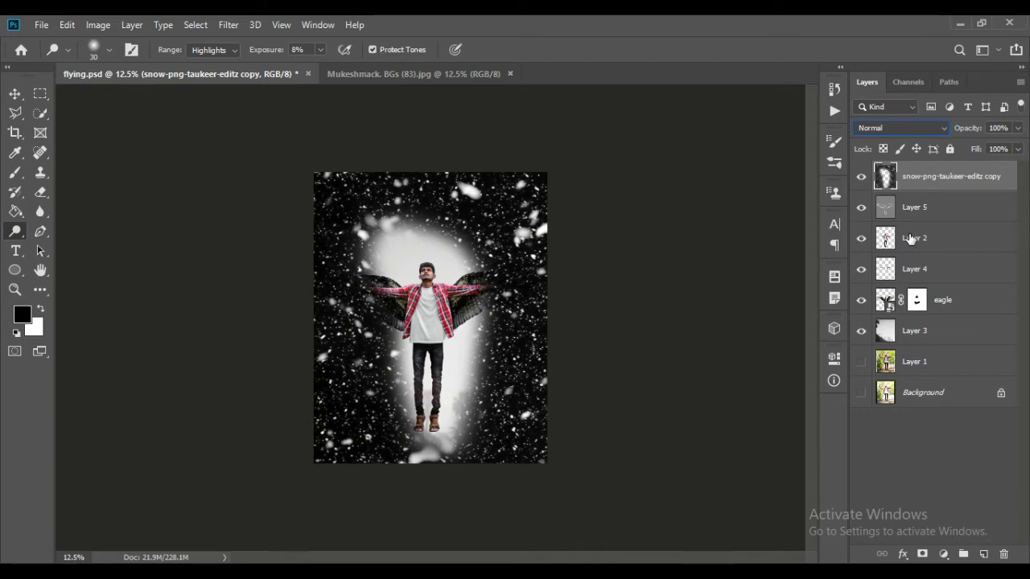
Step: Set the merged snow layer's blend mode to Screen
{"action": "left_click", "coordinate": [899, 129]}
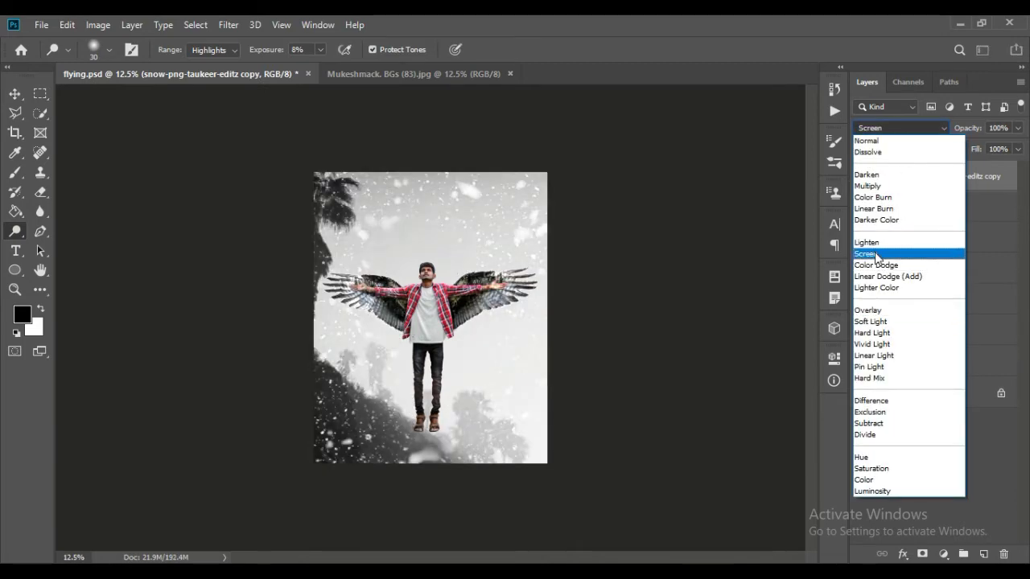
{"action": "left_click", "coordinate": [875, 255]}
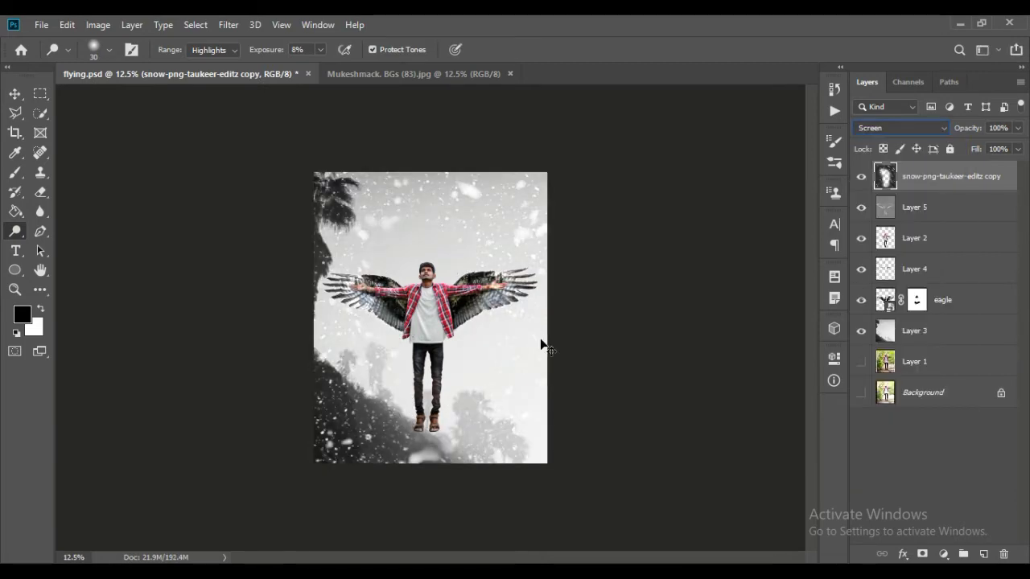
{"action": "key", "text": "ctrl+plus"}
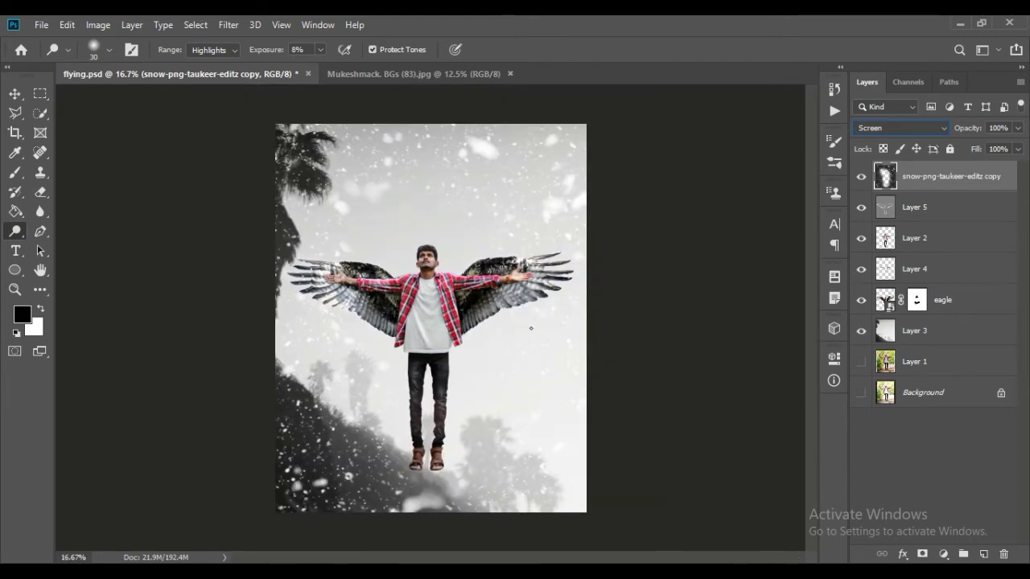
Step: Place images (4).jpeg from Local Disk (D:) as an embedded image above the snow layer
{"action": "left_click", "coordinate": [39, 25]}
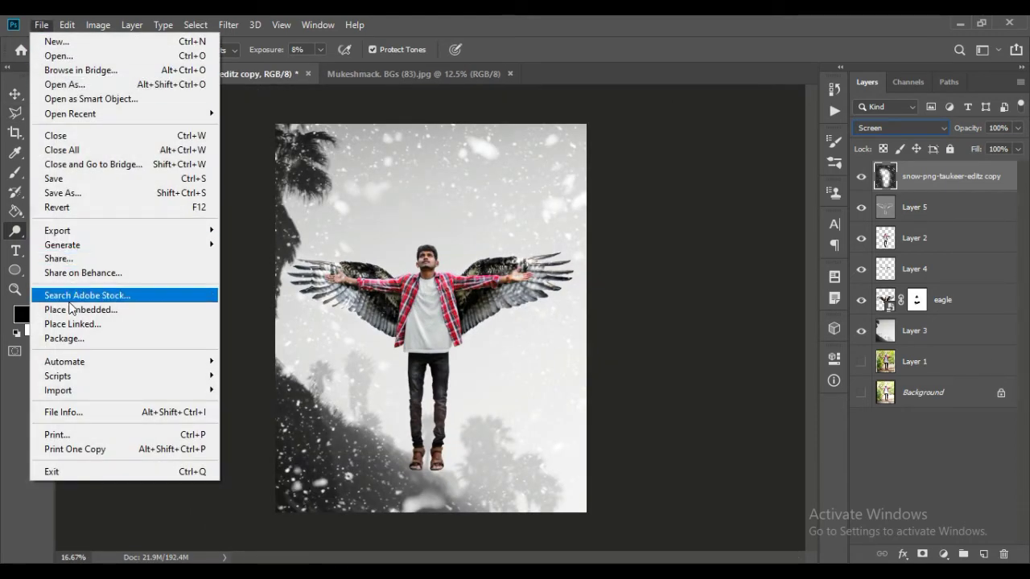
{"action": "left_click", "coordinate": [413, 392]}
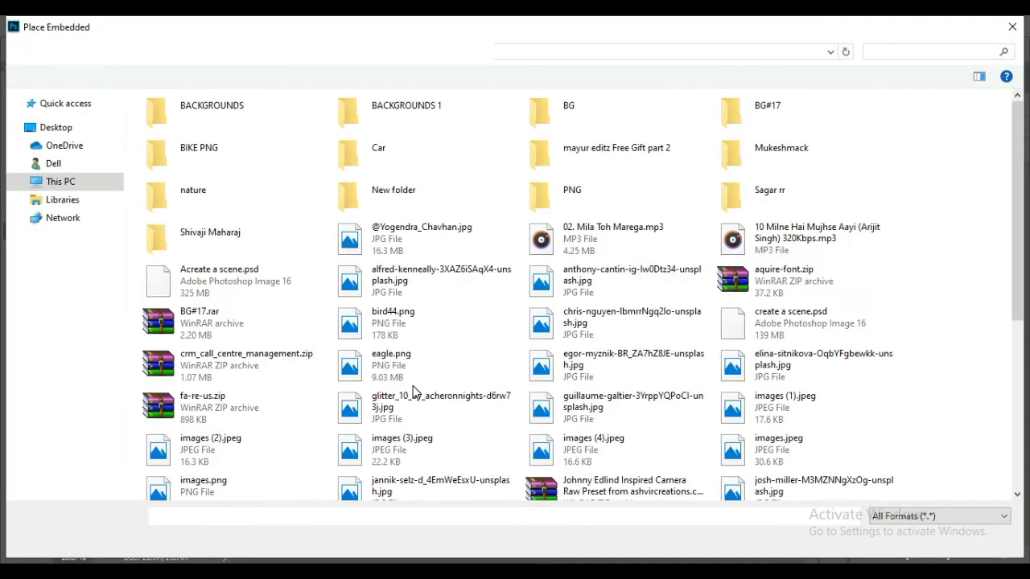
{"action": "scroll", "coordinate": [414, 387], "scroll_direction": "down", "scroll_amount": 3}
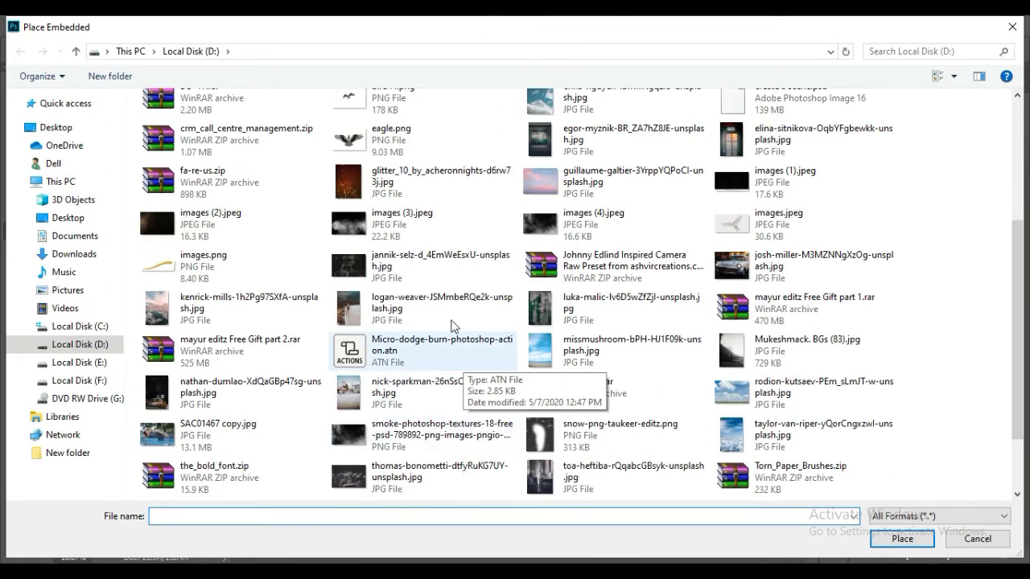
{"action": "left_click", "coordinate": [563, 230]}
{"action": "left_click", "coordinate": [902, 539]}
Step: Scale the smoke image to 463.92% over the canvas's lower half and set its blend mode to Screen
{"action": "left_click_drag", "start_coordinate": [469, 339], "coordinate": [741, 501]}
{"action": "left_click_drag", "start_coordinate": [622, 442], "coordinate": [474, 453]}
{"action": "left_click_drag", "start_coordinate": [589, 312], "coordinate": [586, 313]}
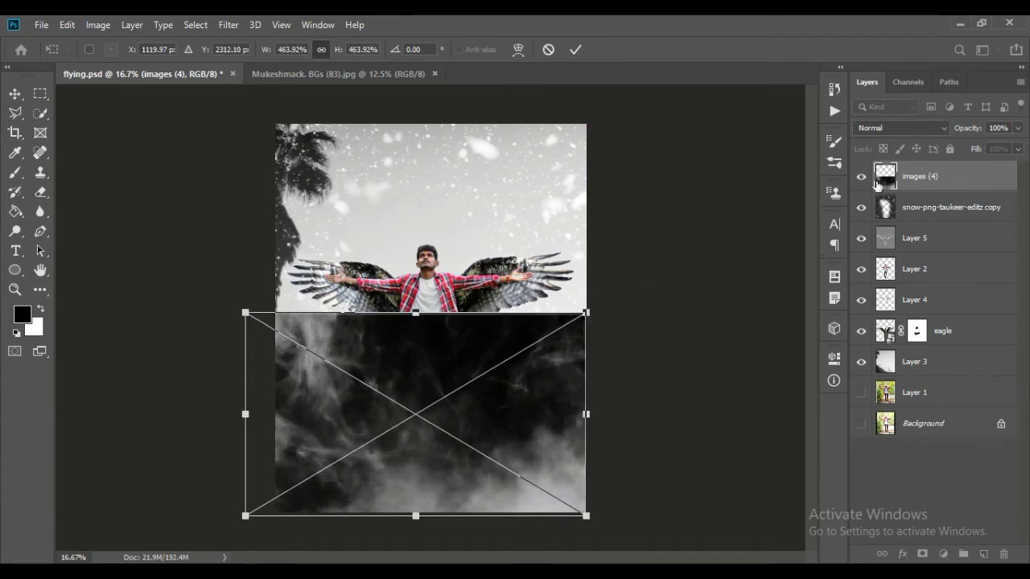
{"action": "left_click", "coordinate": [897, 128]}
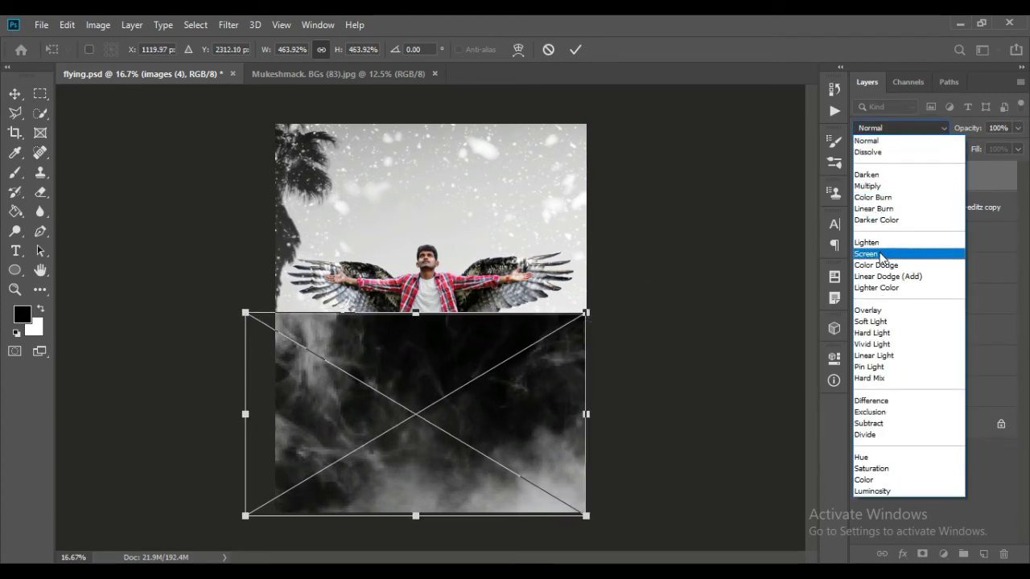
{"action": "left_click", "coordinate": [882, 257]}
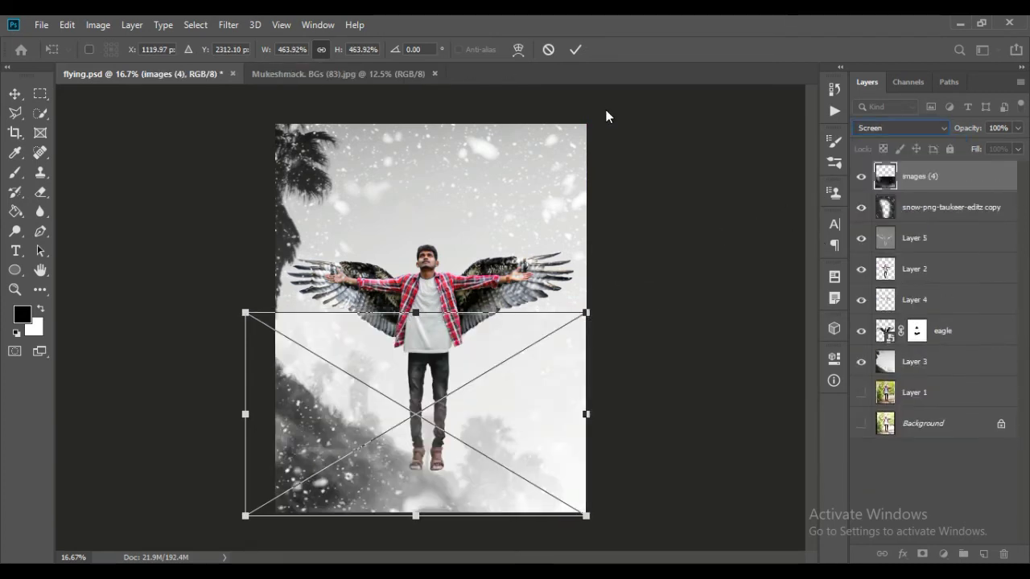
{"action": "left_click", "coordinate": [575, 49]}
{"action": "key", "text": "o"}
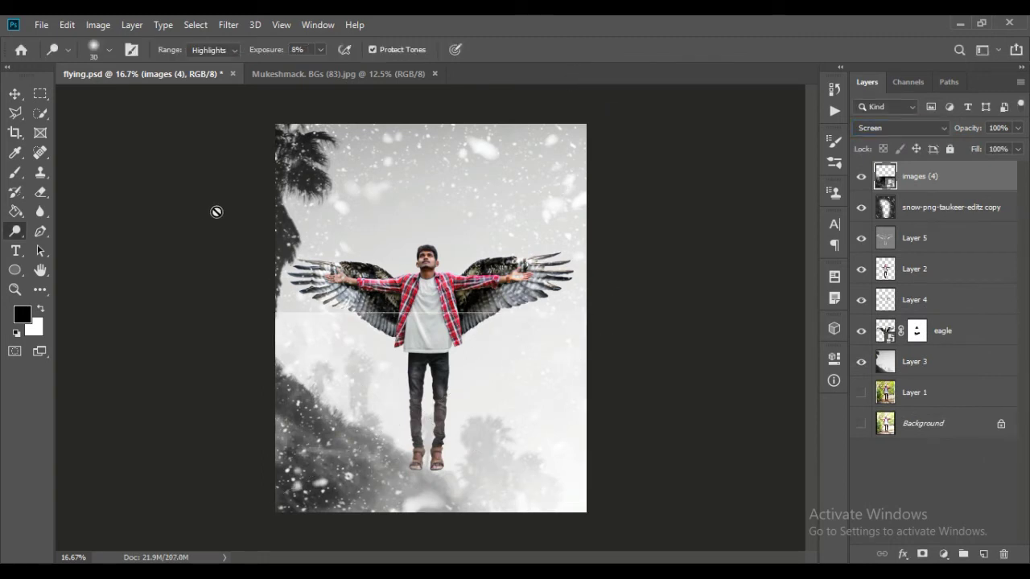
Step: Rasterize the images (4) smoke layer and erase its hard upper edge with a 1200 px Eraser
{"action": "left_click", "coordinate": [348, 268]}
{"action": "left_click", "coordinate": [494, 245]}
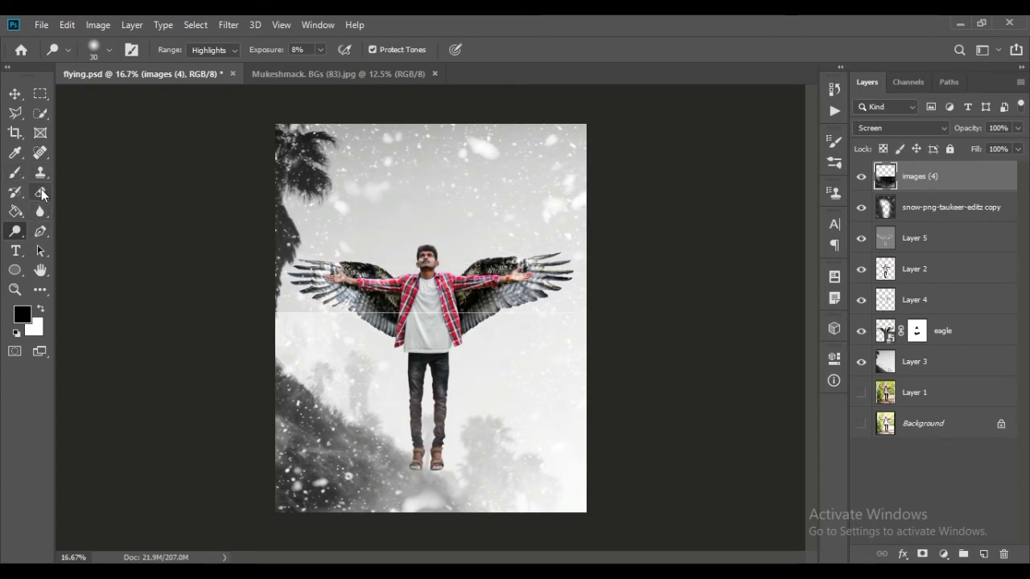
{"action": "key", "text": "e"}
{"action": "key", "text": "bracketleft"}
{"action": "key", "text": "bracketleft"}
{"action": "key", "text": "bracketleft"}
{"action": "key", "text": "bracketleft"}
{"action": "key", "text": "bracketleft"}
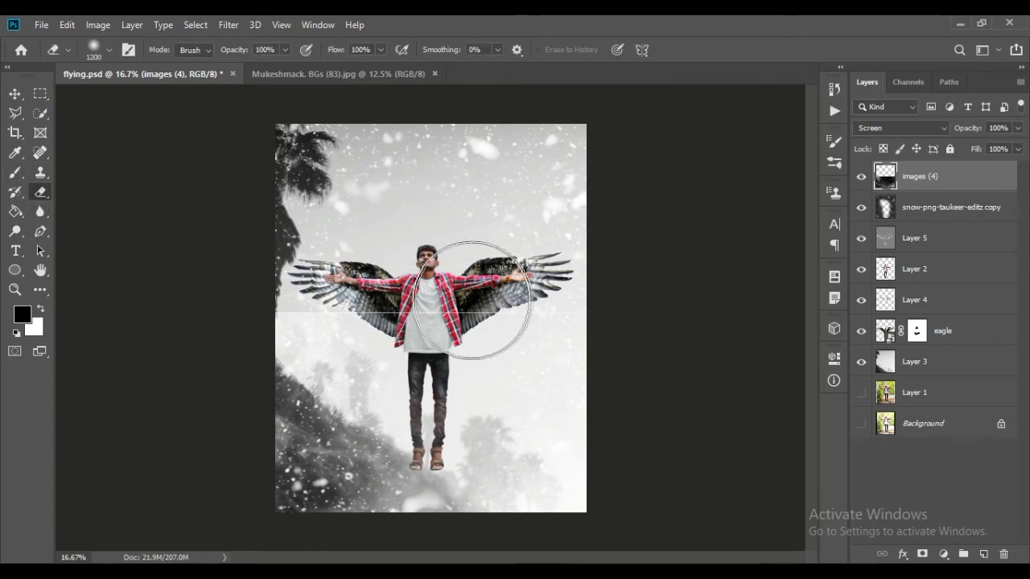
{"action": "left_click_drag", "start_coordinate": [588, 300], "coordinate": [301, 296]}
Step: Place glitter_10_by_acheronnights-d6rw73j.jpg as an embedded image and move it over the canvas's lower-left corner
{"action": "left_click", "coordinate": [42, 25]}
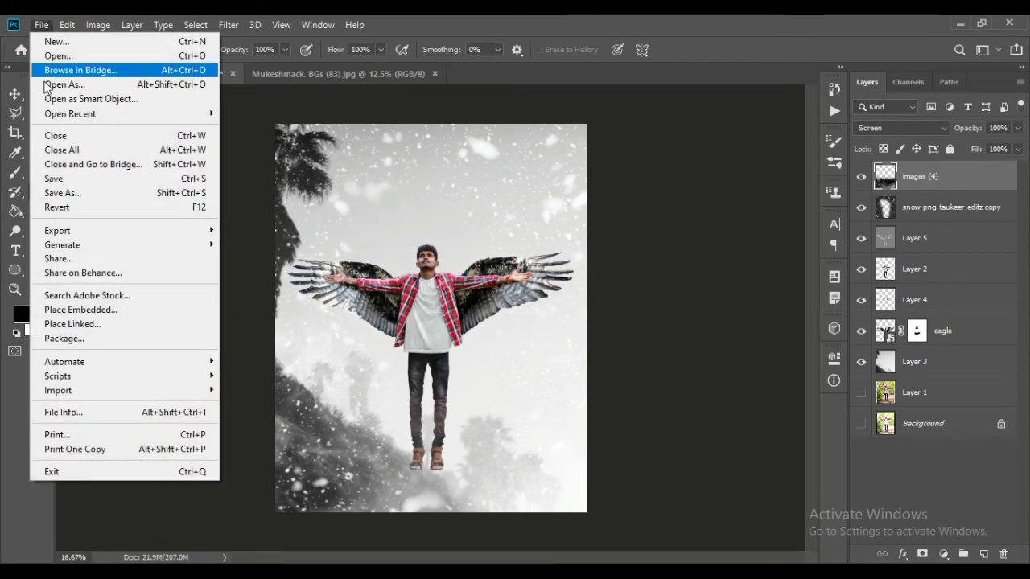
{"action": "left_click", "coordinate": [86, 309]}
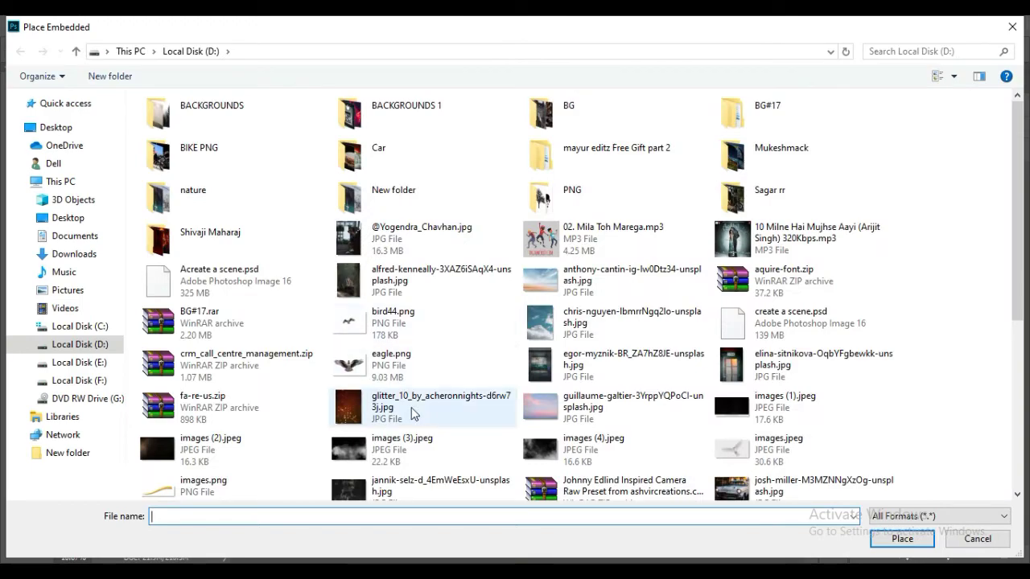
{"action": "left_click", "coordinate": [412, 414]}
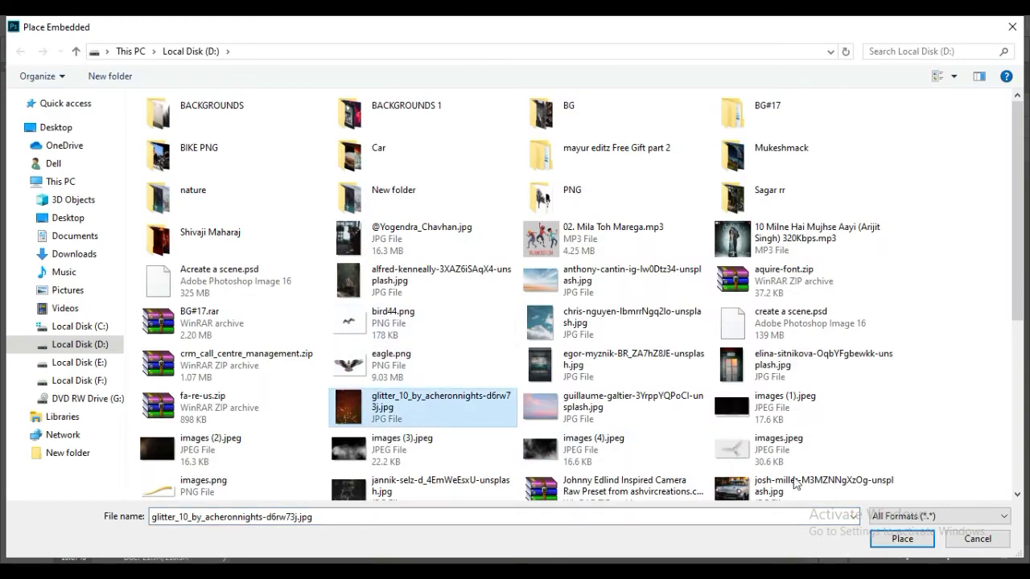
{"action": "left_click", "coordinate": [902, 538]}
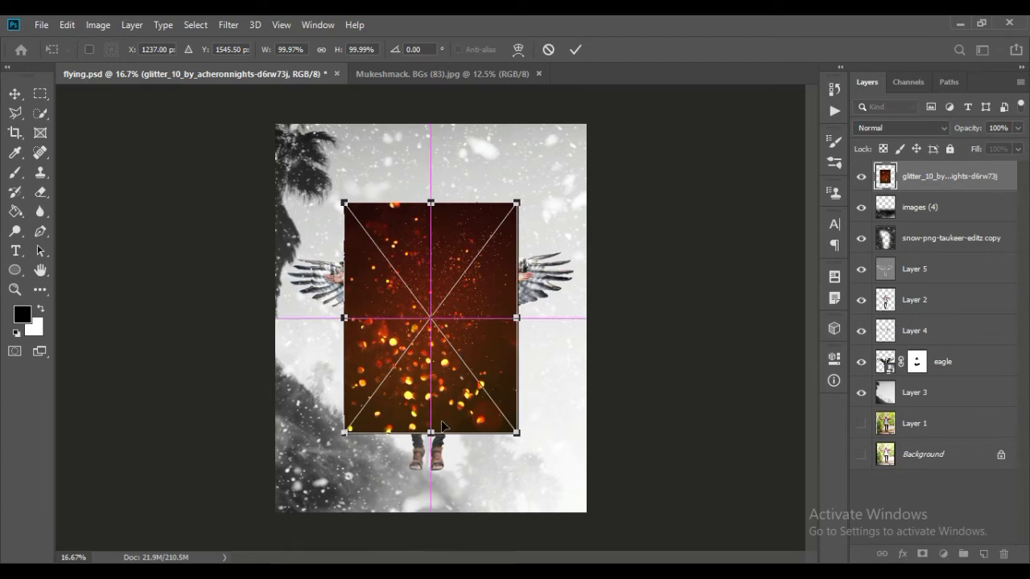
{"action": "left_click_drag", "start_coordinate": [464, 340], "coordinate": [374, 454]}
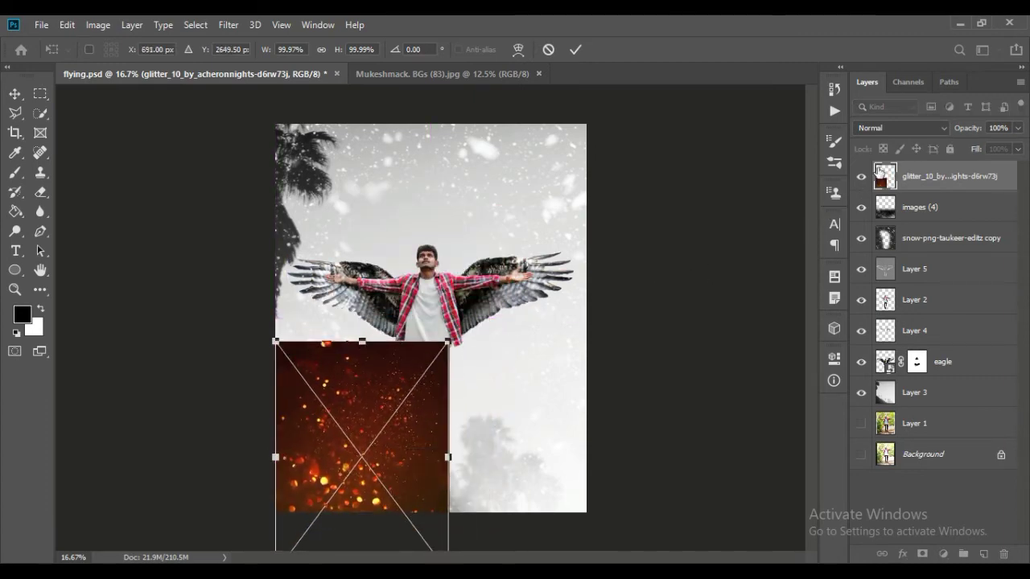
Step: Set the glitter layer's blend mode to Screen, enlarge it across the canvas's lower part, and compare the image with and without it
{"action": "left_click", "coordinate": [885, 128]}
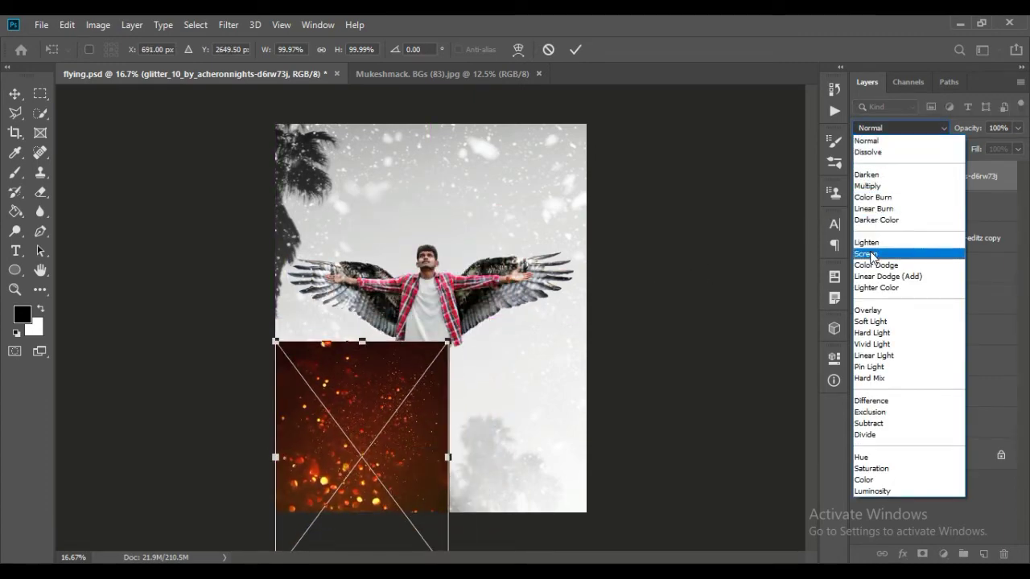
{"action": "left_click", "coordinate": [871, 254]}
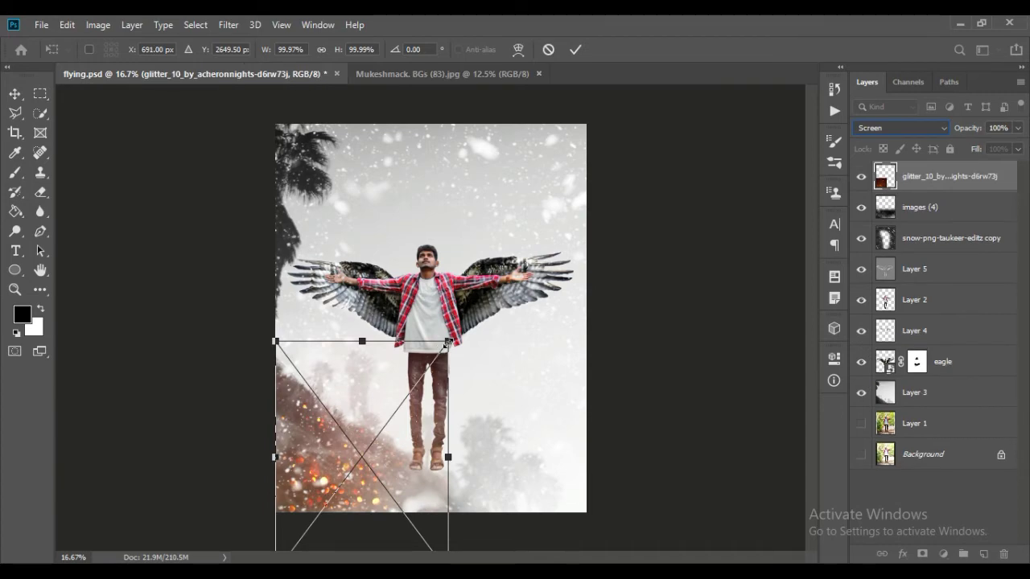
{"action": "left_click_drag", "start_coordinate": [448, 342], "coordinate": [504, 533]}
{"action": "left_click", "coordinate": [577, 50]}
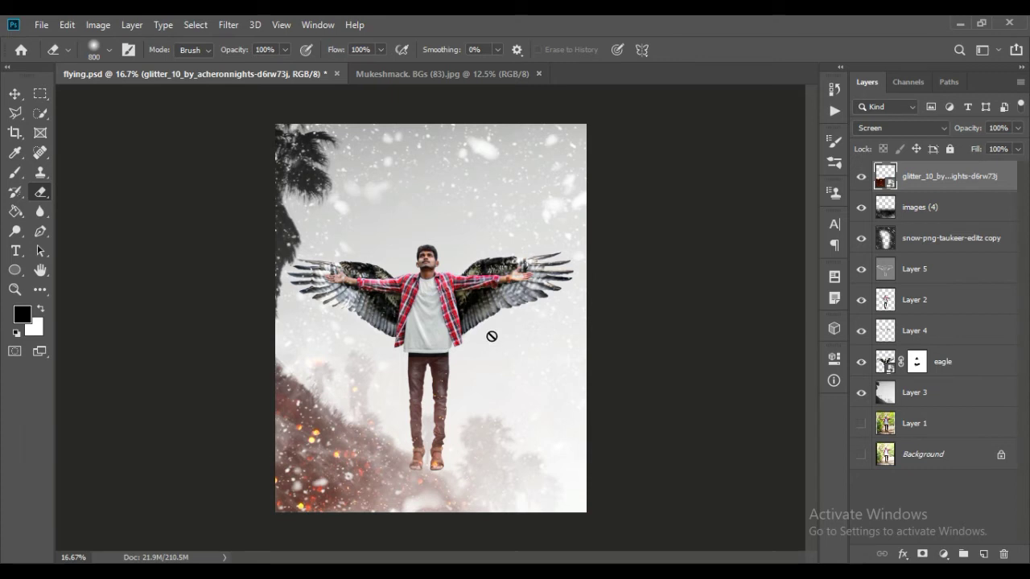
{"action": "left_click", "coordinate": [859, 181]}
{"action": "left_click", "coordinate": [859, 181]}
Step: Place bird44.png from Local Disk (D:) as an embedded image above the glitter layer
{"action": "left_click", "coordinate": [42, 25]}
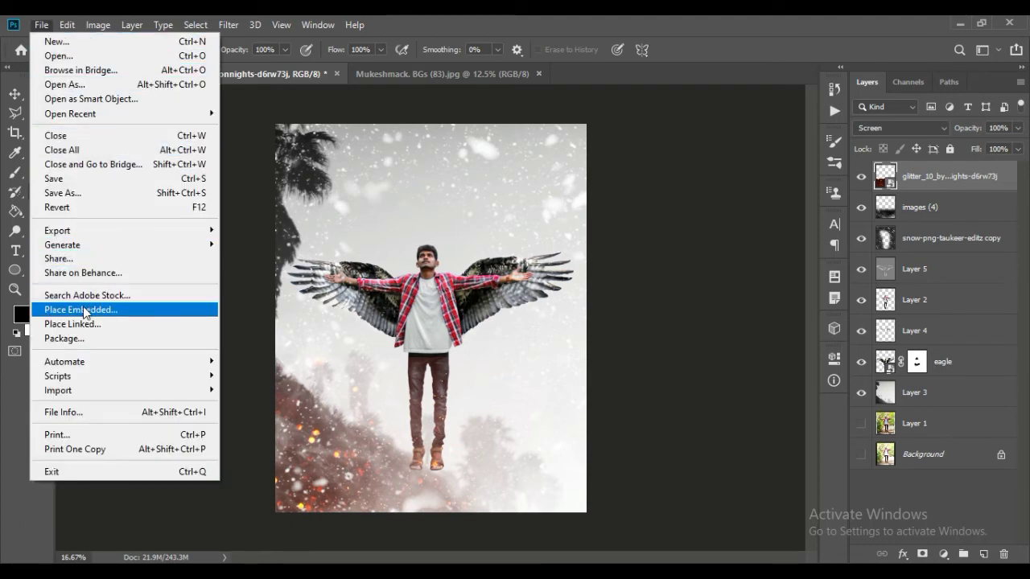
{"action": "left_click", "coordinate": [84, 310]}
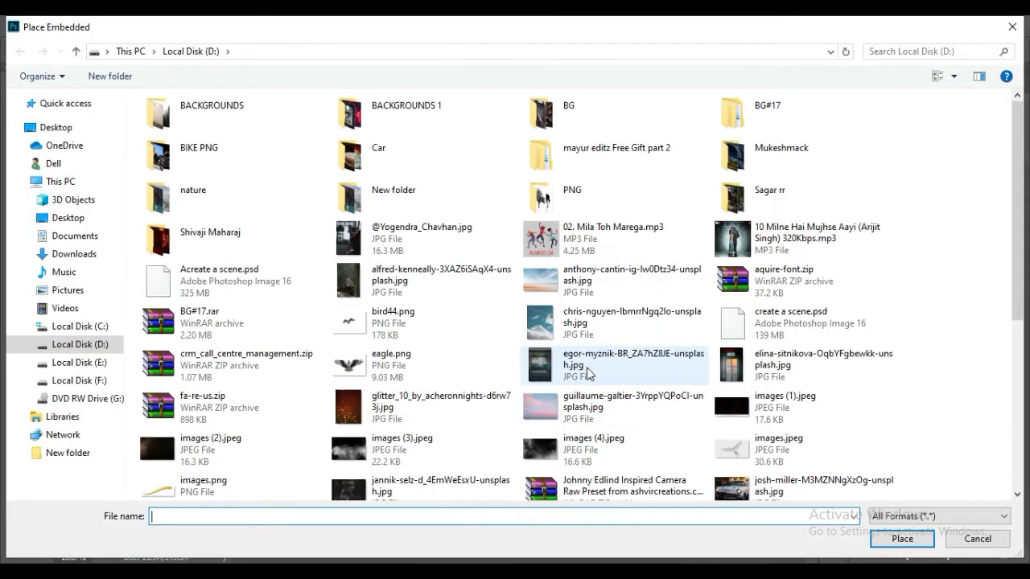
{"action": "left_click", "coordinate": [432, 323]}
{"action": "scroll", "coordinate": [433, 323], "scroll_direction": "down", "scroll_amount": 1}
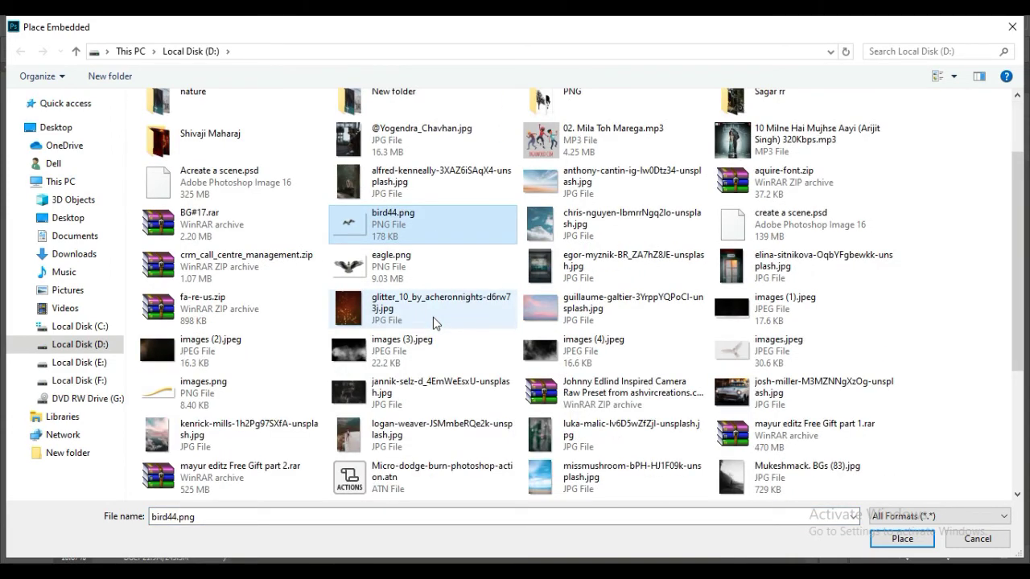
{"action": "scroll", "coordinate": [433, 323], "scroll_direction": "down", "scroll_amount": 3}
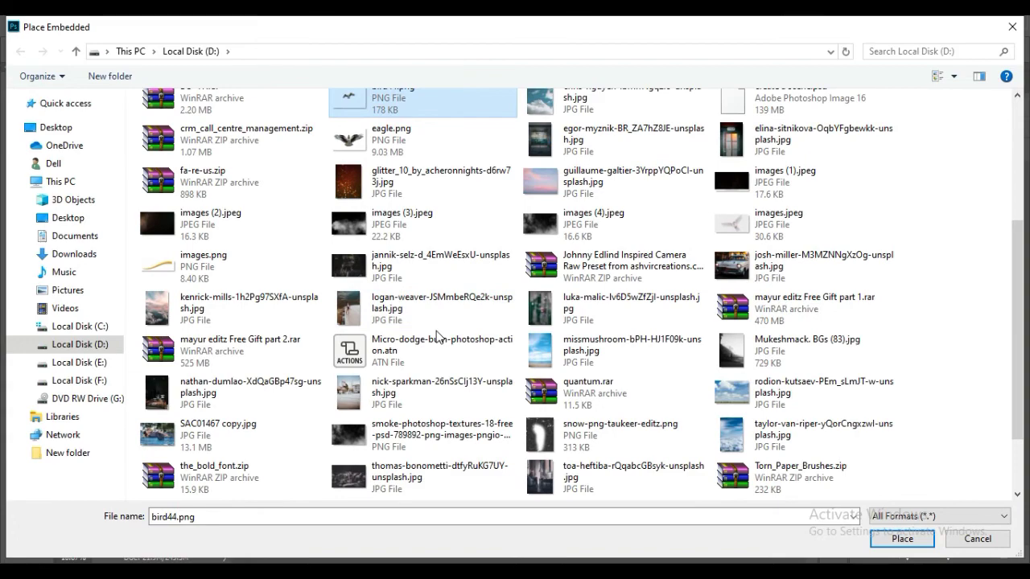
{"action": "scroll", "coordinate": [440, 345], "scroll_direction": "down", "scroll_amount": 1}
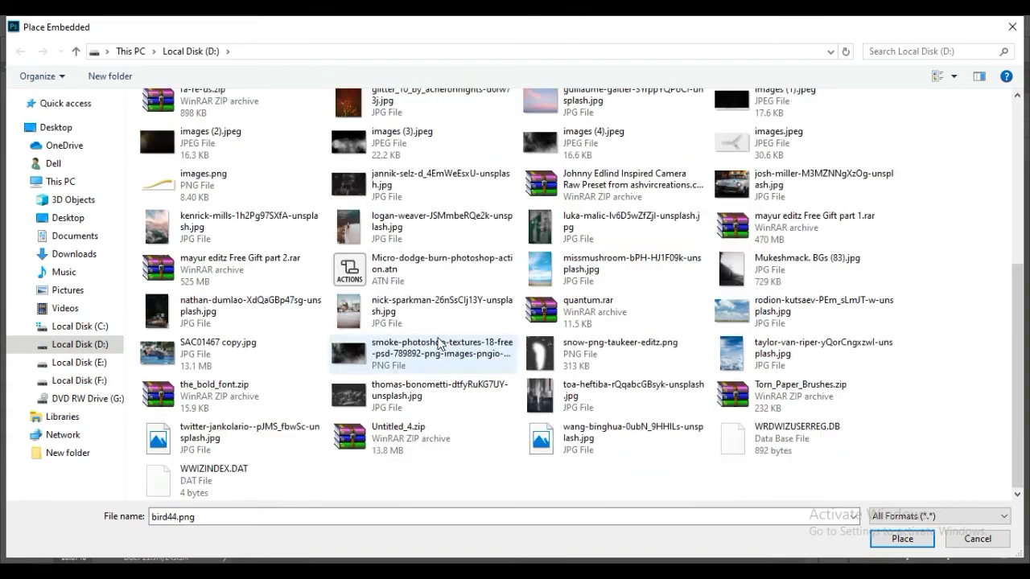
{"action": "left_click", "coordinate": [891, 544]}
Step: Scale the bird to 630.88% and position it so its wing fills the canvas's lower-left corner
{"action": "left_click_drag", "start_coordinate": [486, 335], "coordinate": [358, 468]}
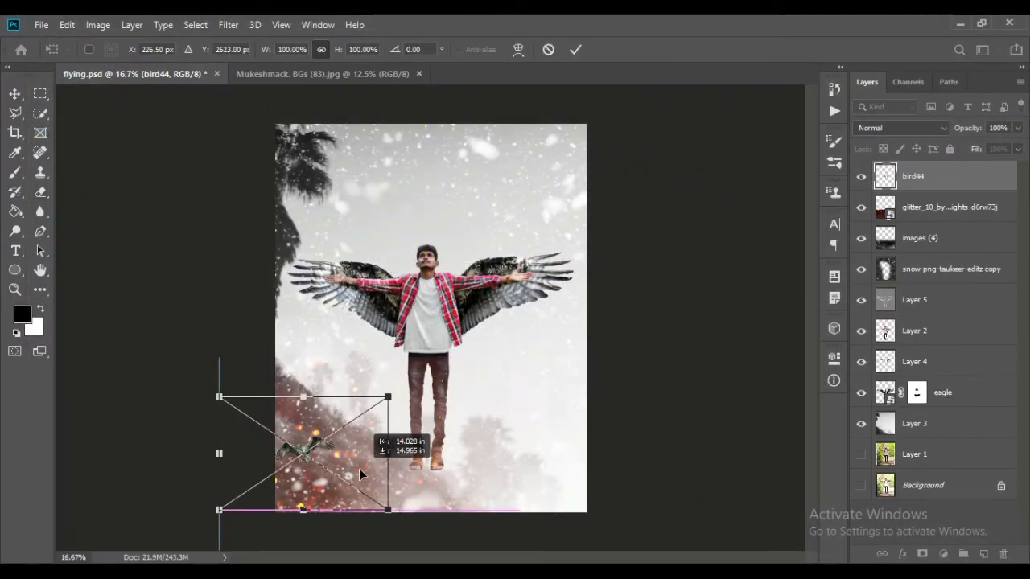
{"action": "left_click_drag", "start_coordinate": [388, 397], "coordinate": [689, 196]}
{"action": "left_click_drag", "start_coordinate": [509, 348], "coordinate": [337, 440]}
{"action": "left_click_drag", "start_coordinate": [460, 345], "coordinate": [742, 89]}
{"action": "left_click_drag", "start_coordinate": [617, 284], "coordinate": [445, 418]}
{"action": "left_click_drag", "start_coordinate": [605, 275], "coordinate": [789, 150]}
{"action": "left_click_drag", "start_coordinate": [697, 248], "coordinate": [641, 304]}
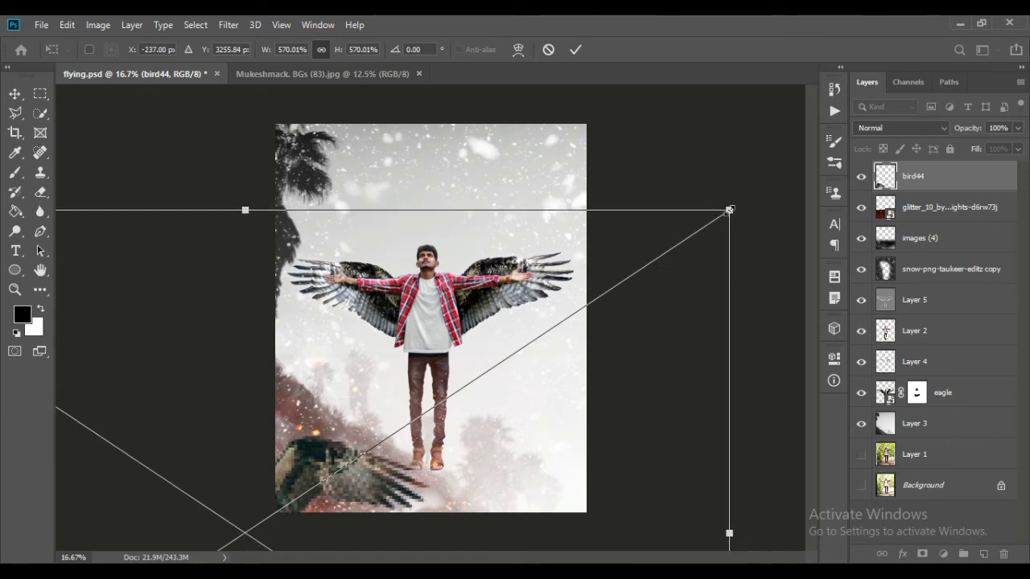
{"action": "left_click_drag", "start_coordinate": [729, 210], "coordinate": [809, 146]}
{"action": "left_click_drag", "start_coordinate": [717, 260], "coordinate": [605, 333]}
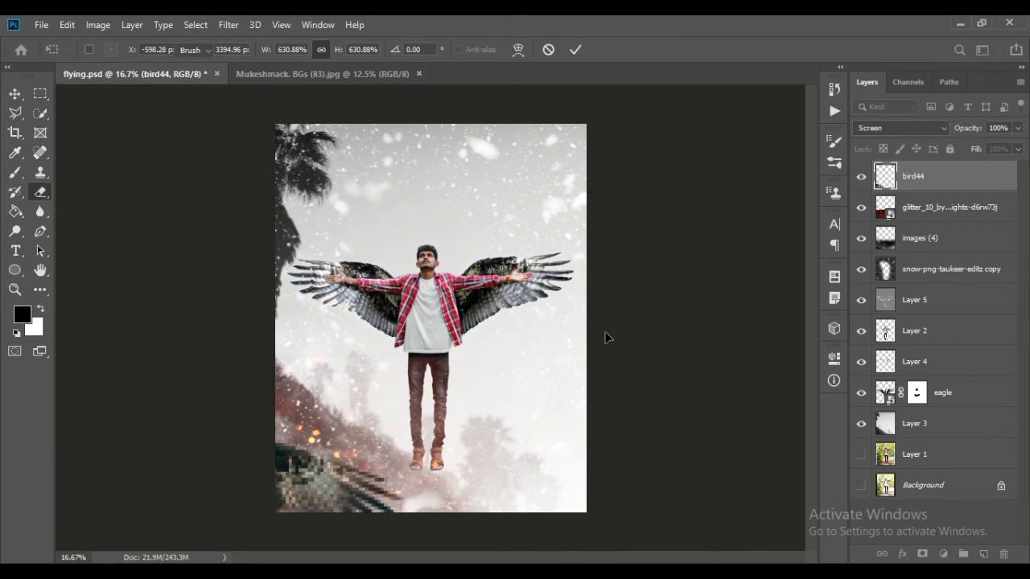
{"action": "key", "text": "Return"}
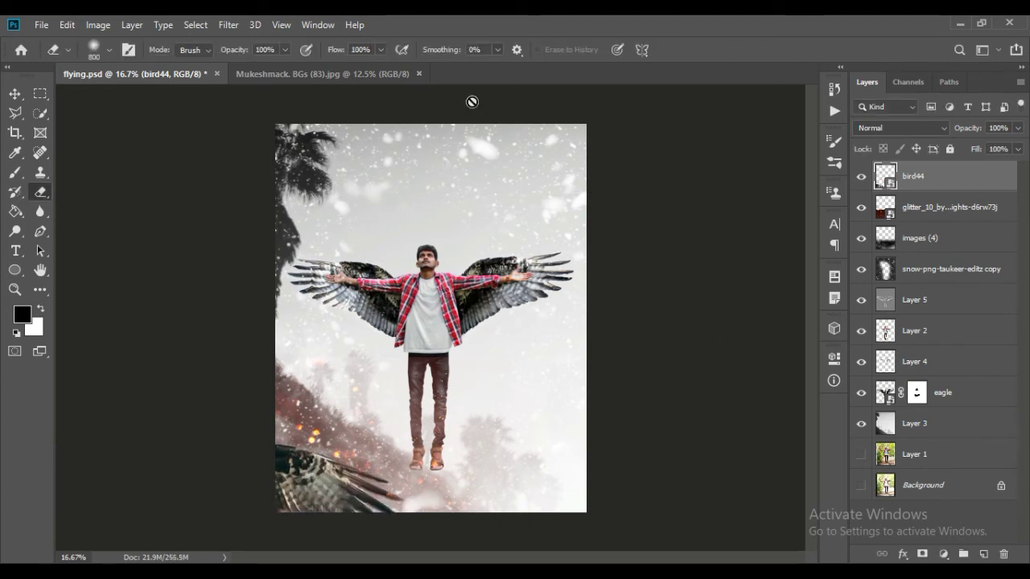
Step: Apply a Motion Blur with a 0° angle to the bird44 layer as a smart filter
{"action": "left_click", "coordinate": [255, 25]}
{"action": "mouse_move", "coordinate": [226, 29]}
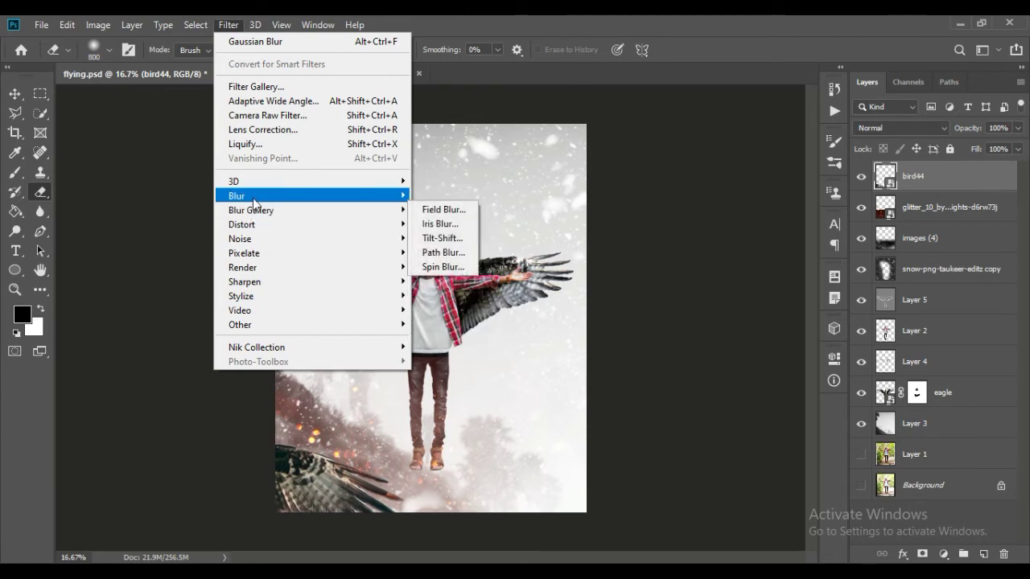
{"action": "mouse_move", "coordinate": [238, 196]}
{"action": "left_click", "coordinate": [449, 281]}
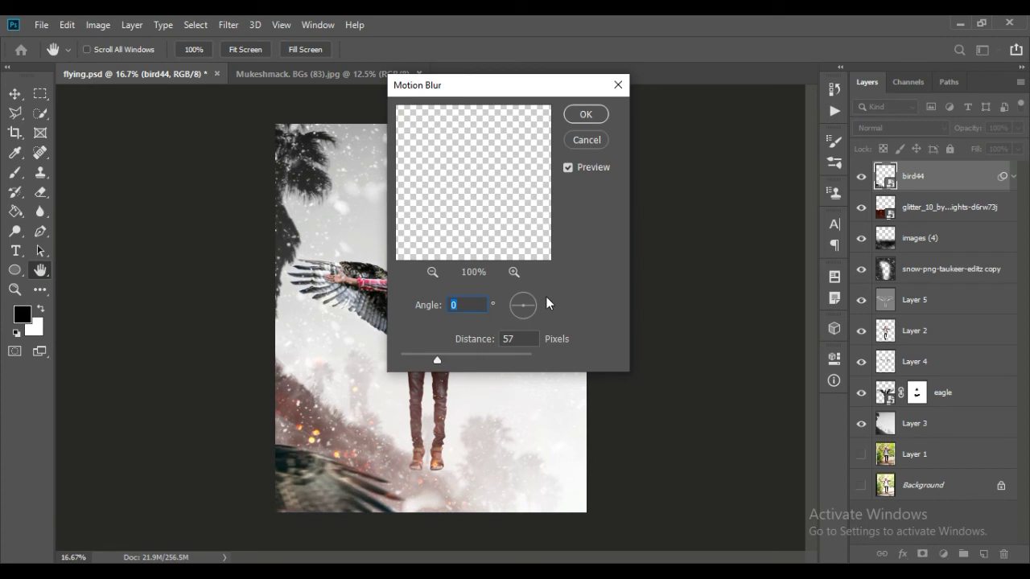
{"action": "left_click", "coordinate": [440, 354]}
{"action": "left_click", "coordinate": [587, 115]}
{"action": "key", "text": "e"}
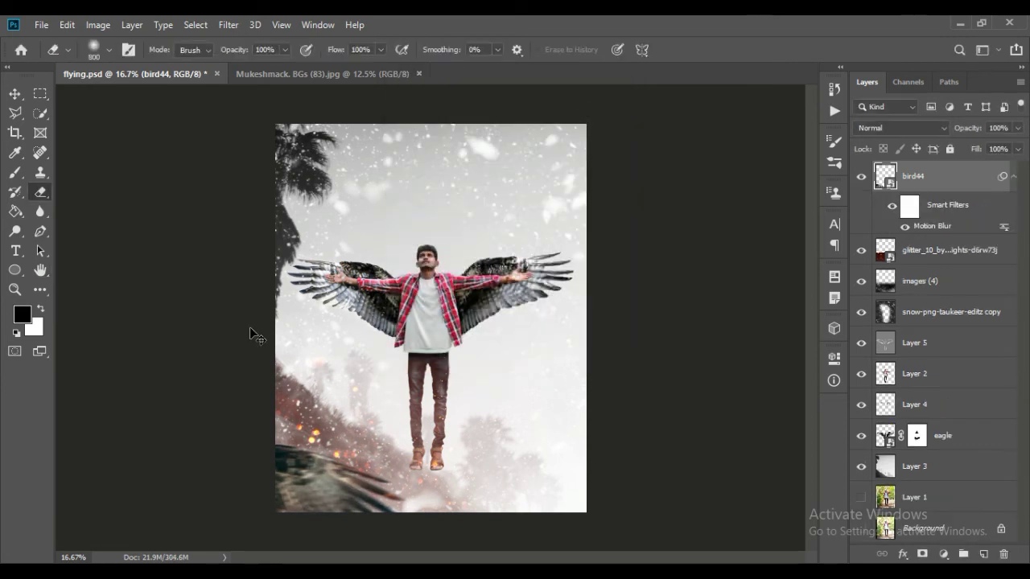
Step: Add a new layer above bird44 and fill it with the merged composite of flying.psd using Apply Image
{"action": "left_click", "coordinate": [982, 555]}
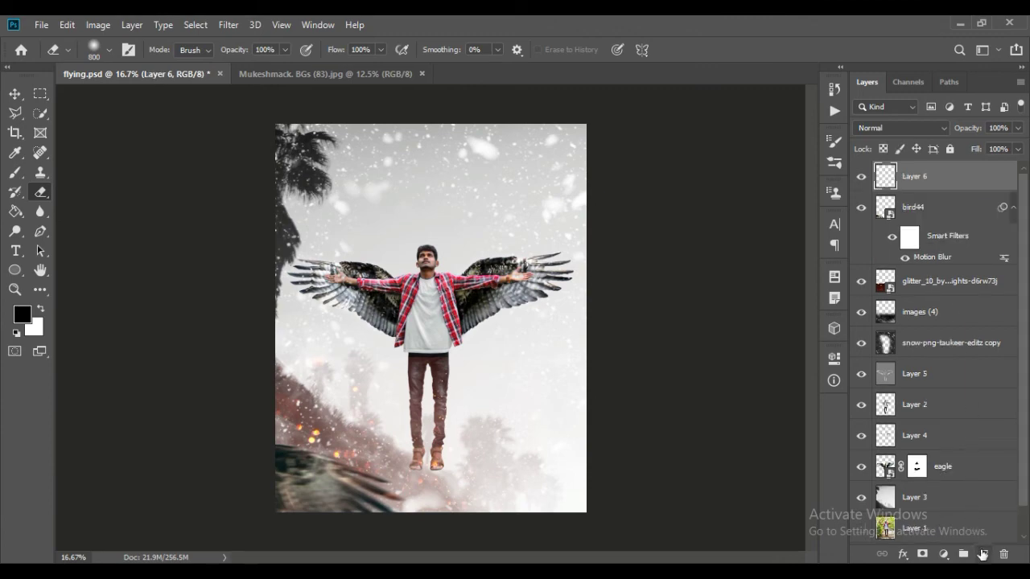
{"action": "left_click", "coordinate": [96, 24]}
{"action": "left_click", "coordinate": [193, 245]}
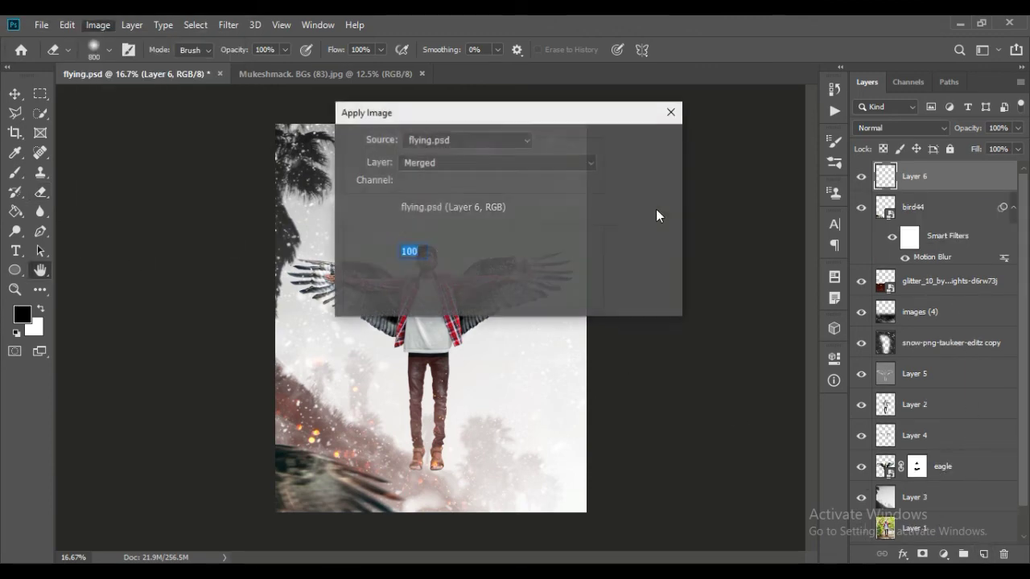
{"action": "left_click", "coordinate": [649, 147]}
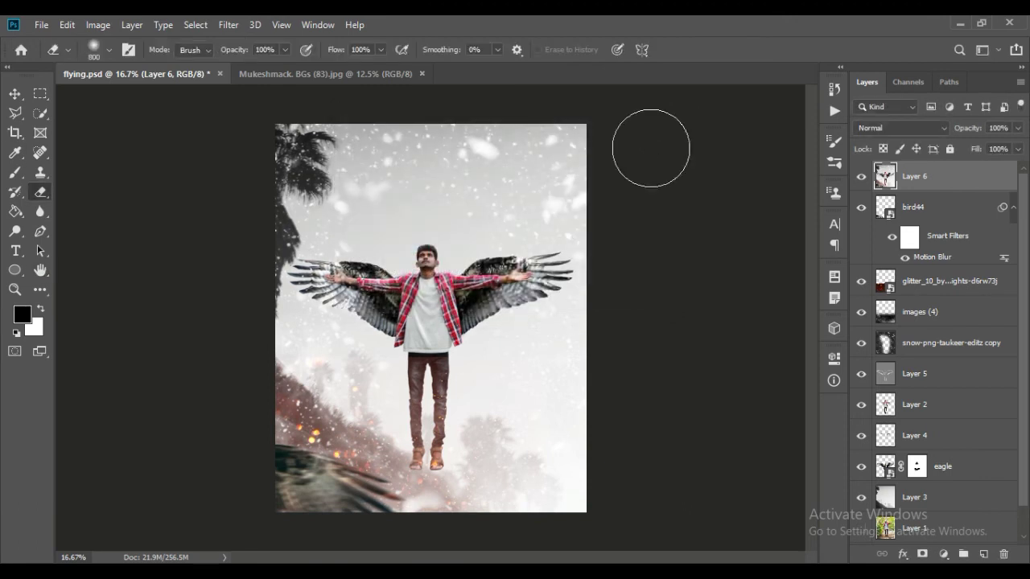
Step: Add a Hue/Saturation adjustment layer above Layer 6 with Lightness around +16 and slightly reduced Saturation
{"action": "left_click", "coordinate": [946, 554]}
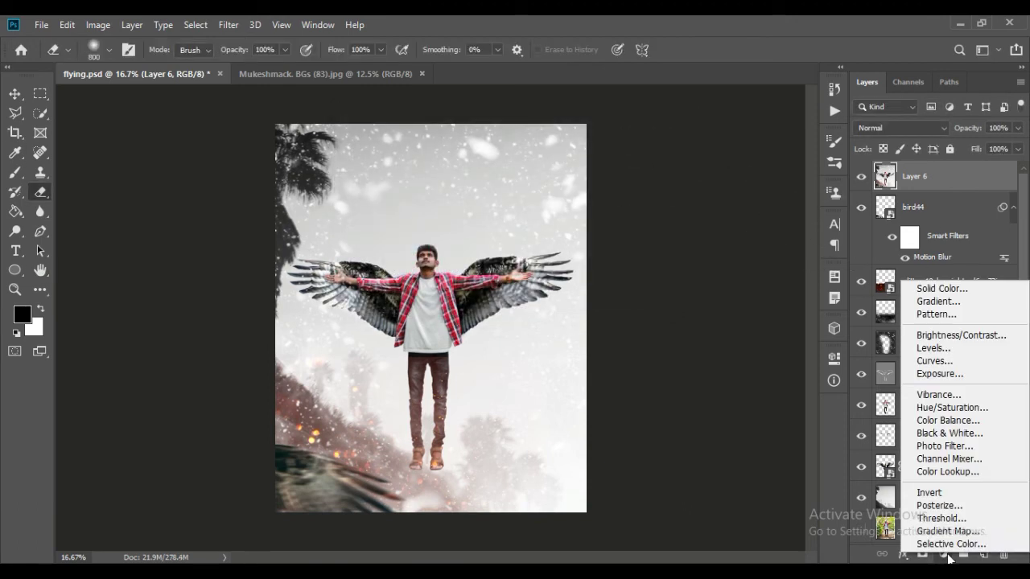
{"action": "left_click", "coordinate": [961, 410]}
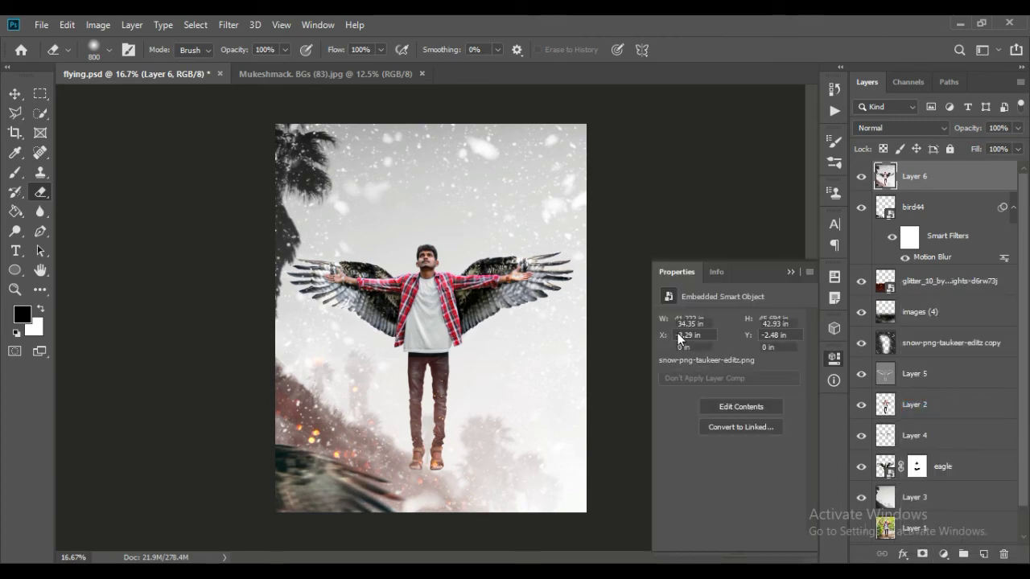
{"action": "left_click", "coordinate": [721, 439]}
{"action": "left_click_drag", "start_coordinate": [726, 432], "coordinate": [740, 433]}
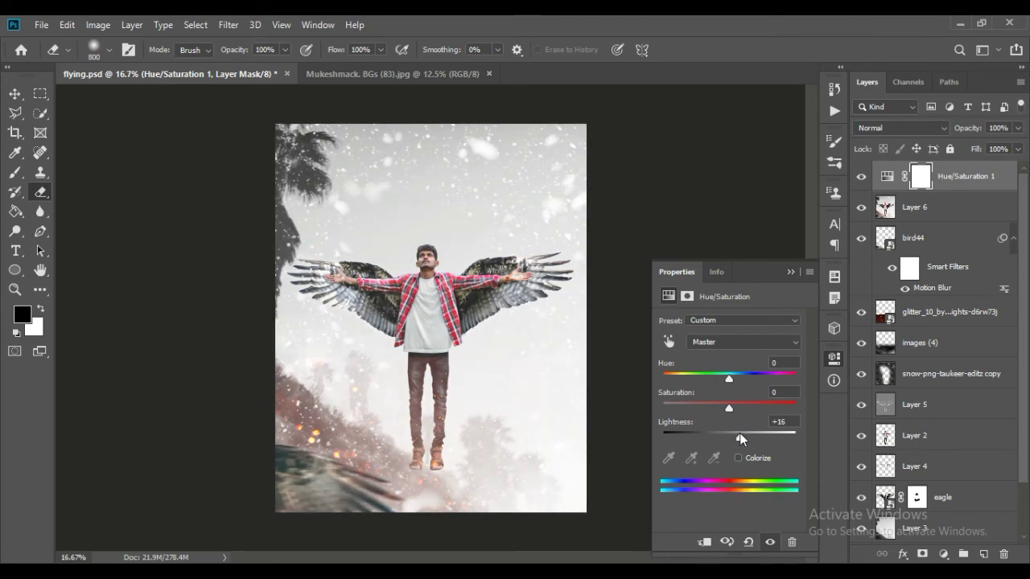
{"action": "left_click_drag", "start_coordinate": [731, 404], "coordinate": [710, 407]}
{"action": "left_click", "coordinate": [791, 273]}
Step: Merge the Hue/Saturation adjustment with Layer 6 and duplicate the merged layer
{"action": "left_click", "coordinate": [929, 208]}
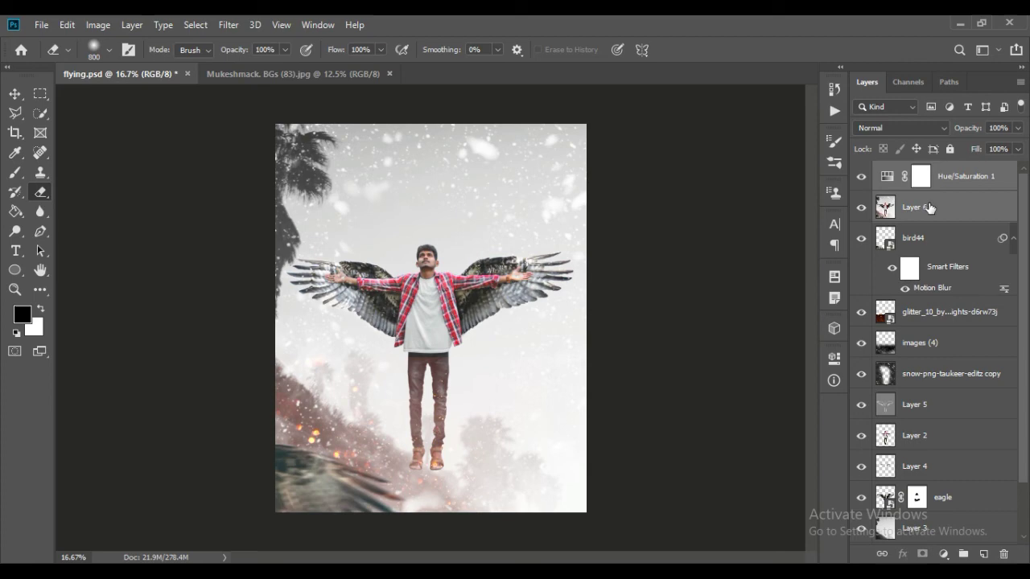
{"action": "key", "text": "ctrl+e"}
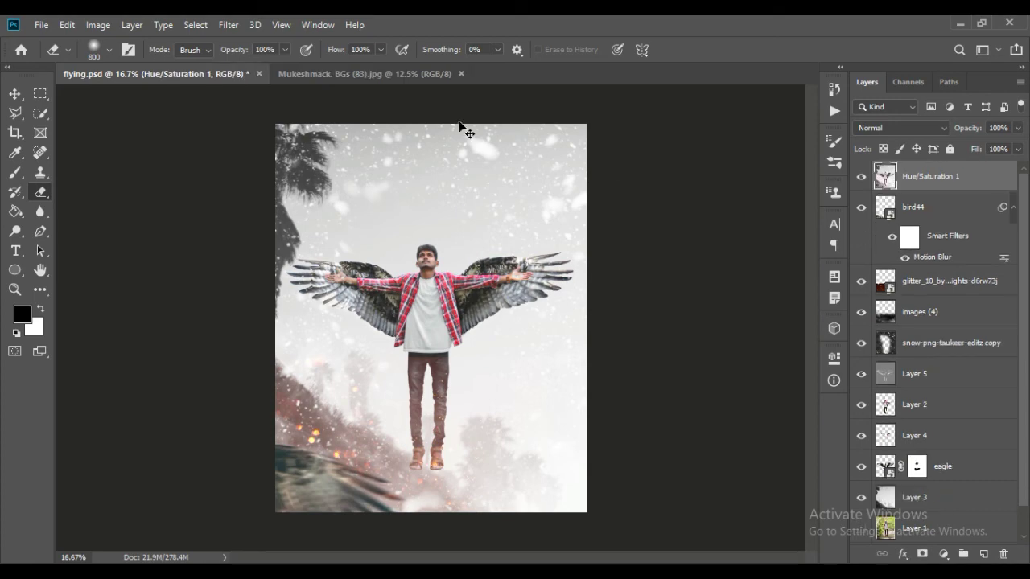
{"action": "key", "text": "ctrl+j"}
Step: Open the Camera Raw Filter on the duplicated layer and set Temperature +7, Tint +10 and Exposure +0.20
{"action": "left_click", "coordinate": [228, 24]}
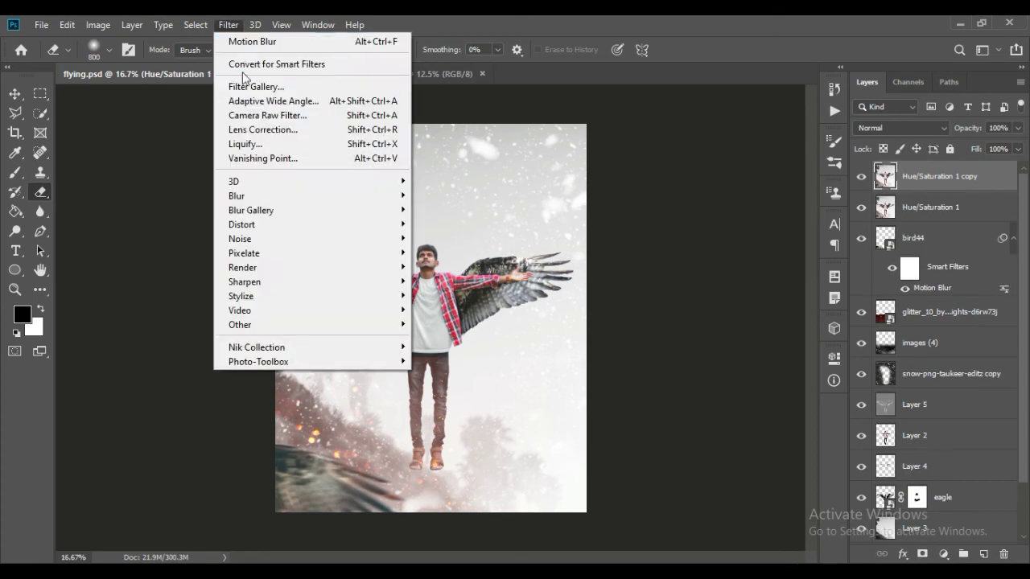
{"action": "left_click", "coordinate": [256, 115]}
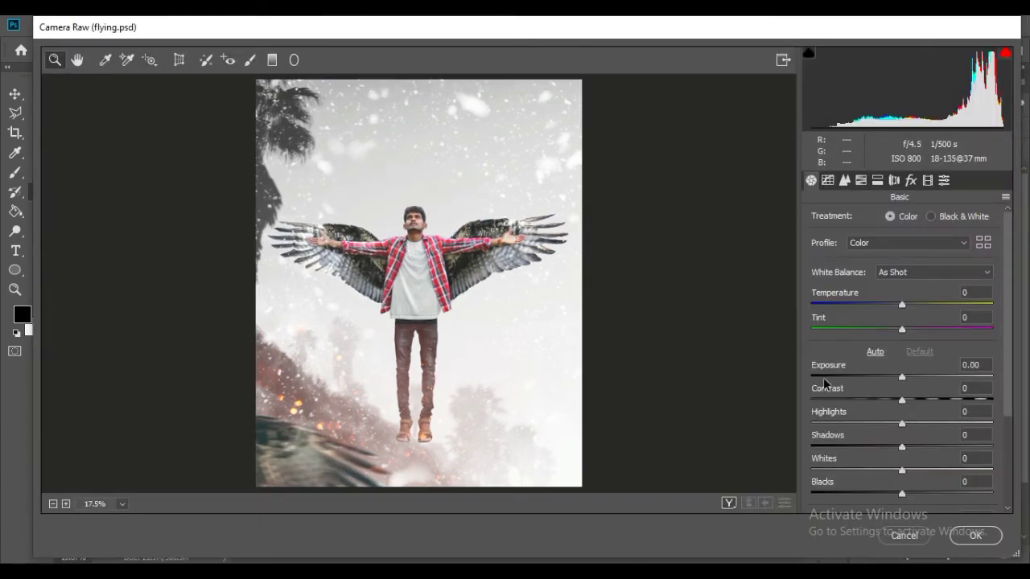
{"action": "left_click_drag", "start_coordinate": [902, 307], "coordinate": [912, 331]}
{"action": "left_click_drag", "start_coordinate": [904, 376], "coordinate": [907, 376]}
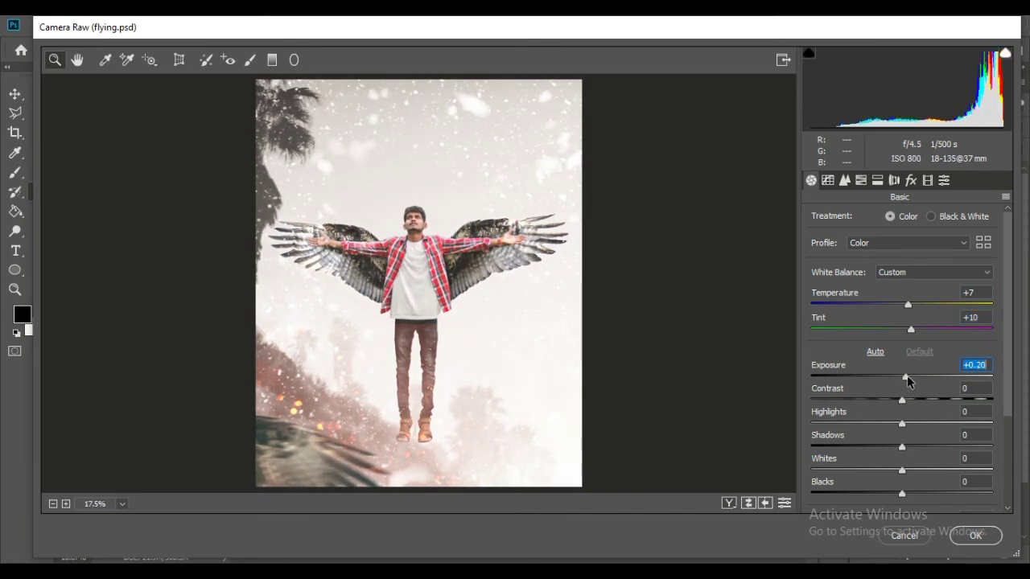
Step: Set Highlights +29, Shadows +8, Whites +11, Blacks +11 and Vibrance +21, and slightly raise the Luminance noise reduction
{"action": "left_click_drag", "start_coordinate": [905, 429], "coordinate": [912, 492]}
{"action": "scroll", "coordinate": [912, 490], "scroll_direction": "down", "scroll_amount": 3}
{"action": "scroll", "coordinate": [941, 485], "scroll_direction": "down", "scroll_amount": 1}
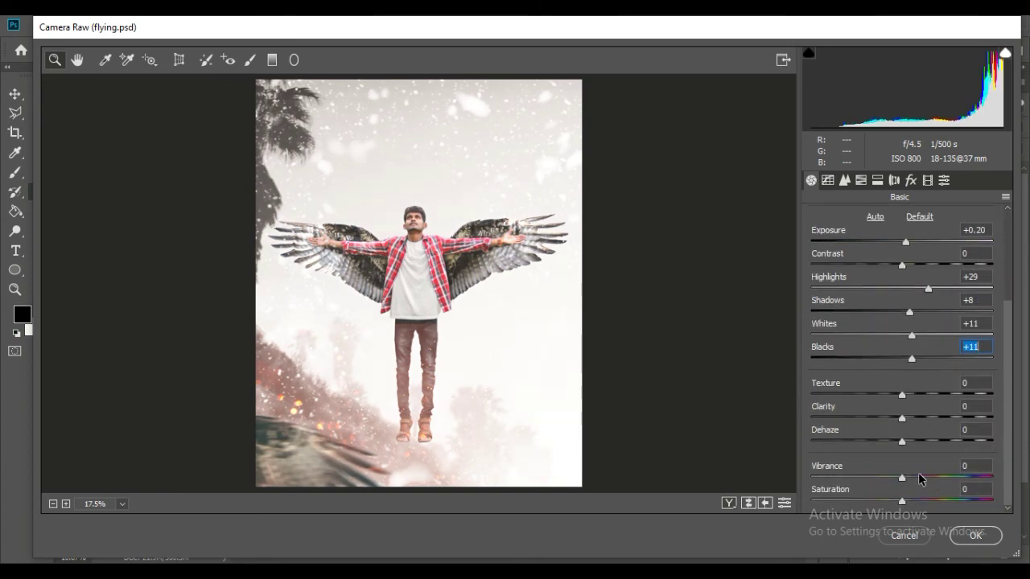
{"action": "left_click_drag", "start_coordinate": [902, 478], "coordinate": [922, 480]}
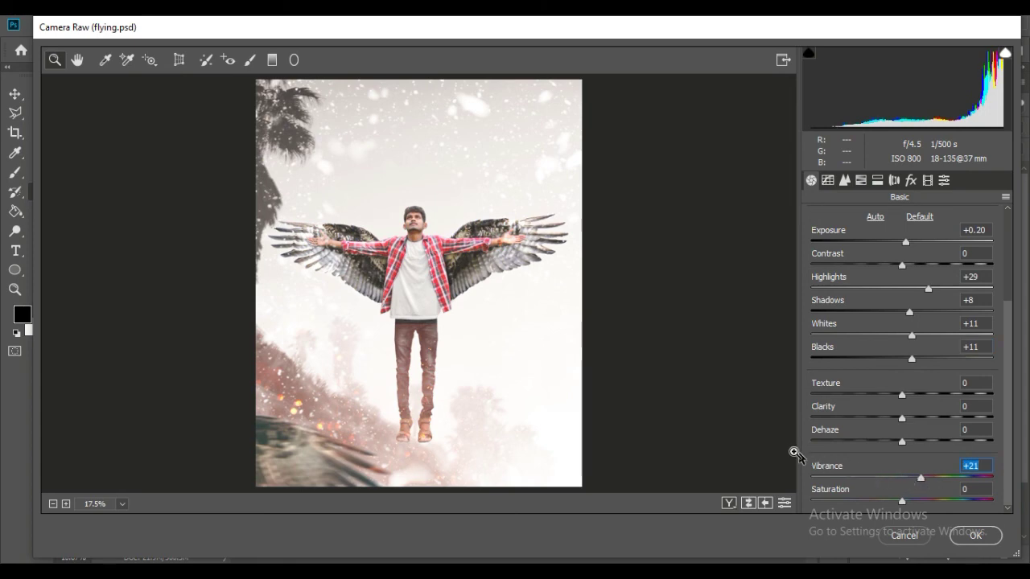
{"action": "left_click", "coordinate": [844, 180]}
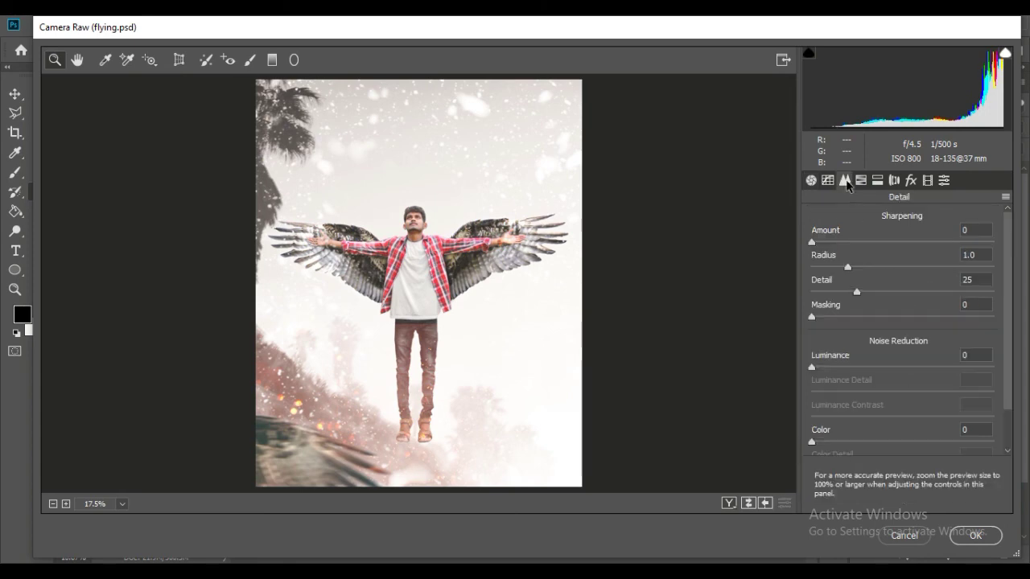
{"action": "left_click", "coordinate": [822, 367]}
Step: Set the HSL Yellows hue to -6, Yellows and Greens saturation to -38 and Oranges luminance to +14, and apply the filter
{"action": "left_click", "coordinate": [861, 180]}
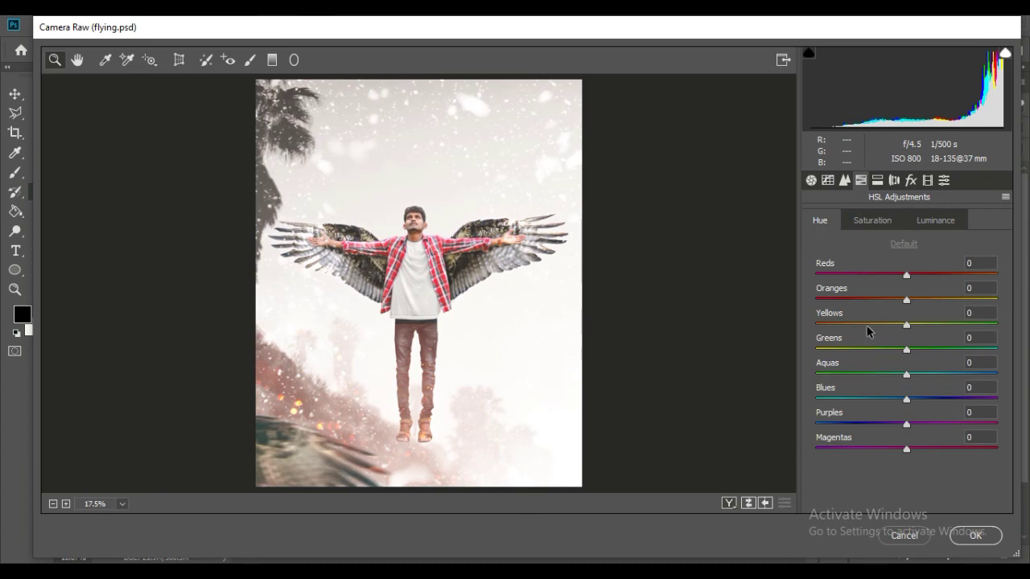
{"action": "left_click", "coordinate": [873, 220]}
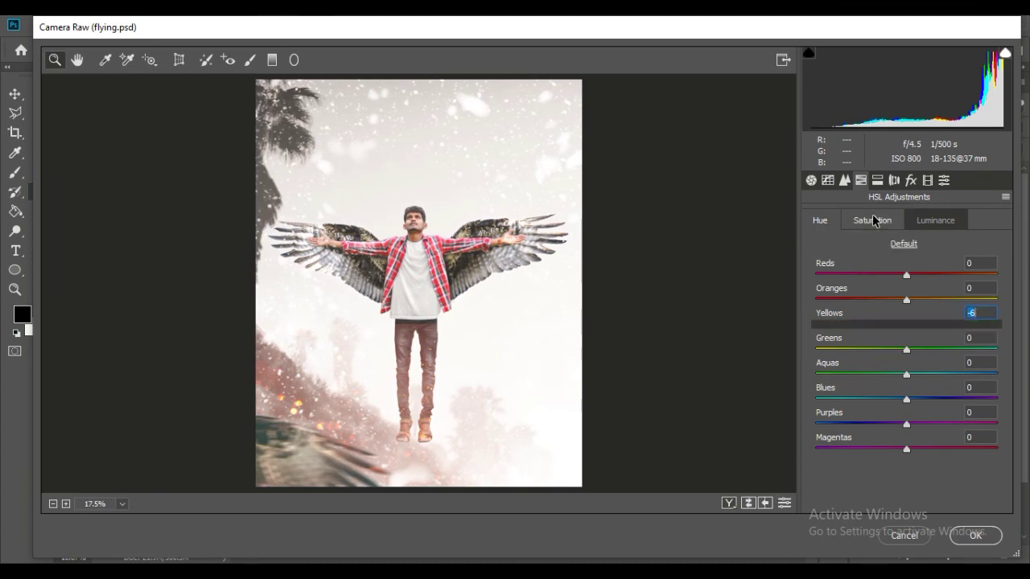
{"action": "left_click", "coordinate": [873, 325]}
{"action": "left_click", "coordinate": [872, 349]}
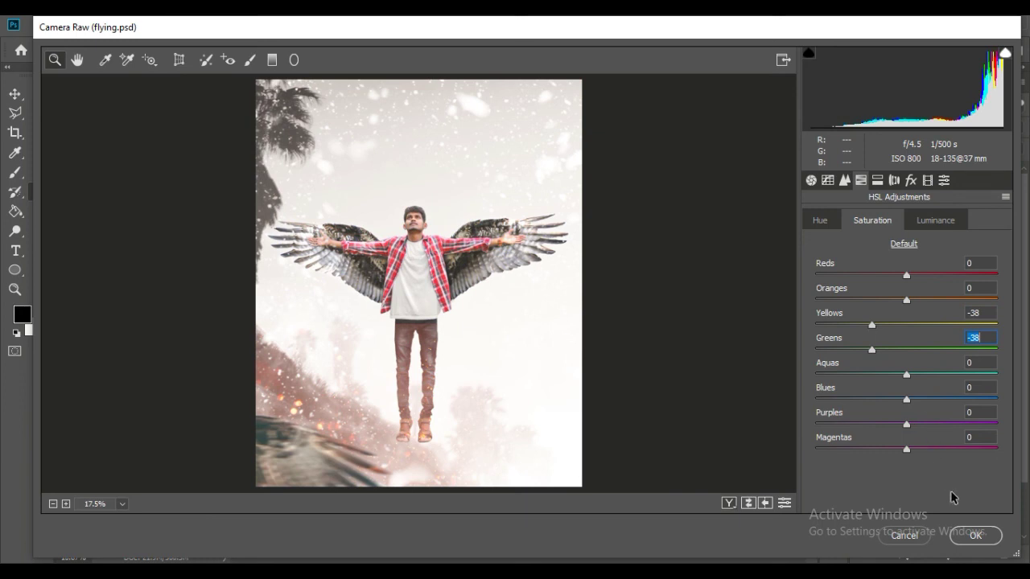
{"action": "left_click", "coordinate": [935, 220]}
{"action": "left_click_drag", "start_coordinate": [907, 300], "coordinate": [920, 302]}
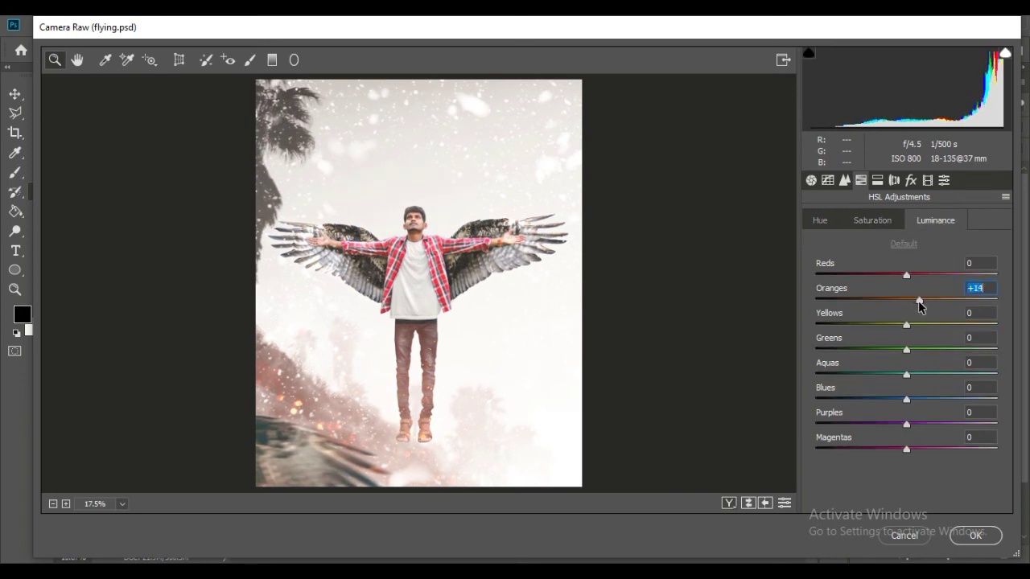
{"action": "left_click", "coordinate": [975, 535]}
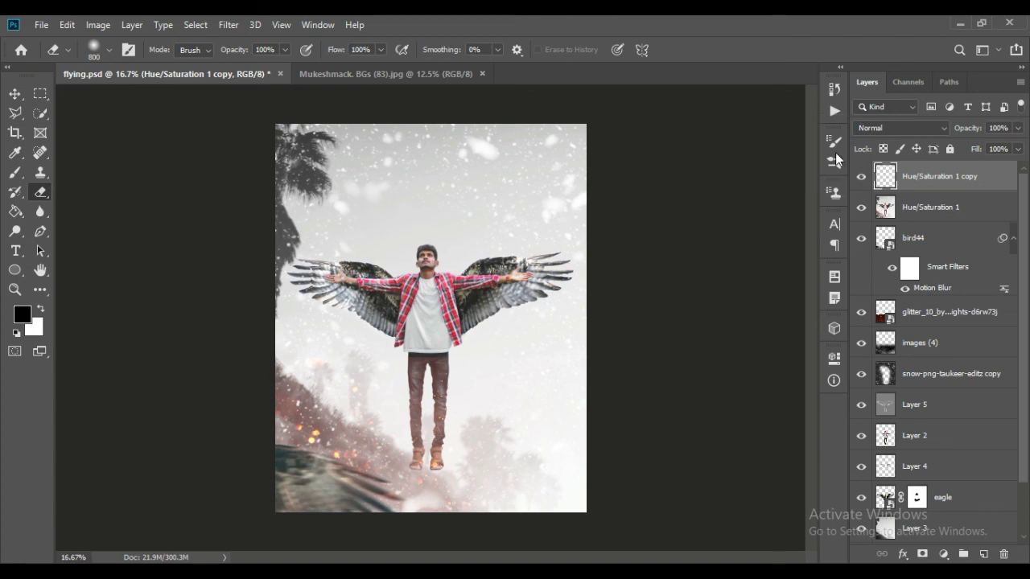
Step: Undo the last change to the graded layer copy and toggle its visibility to compare the image before and after
{"action": "key", "text": "ctrl+z"}
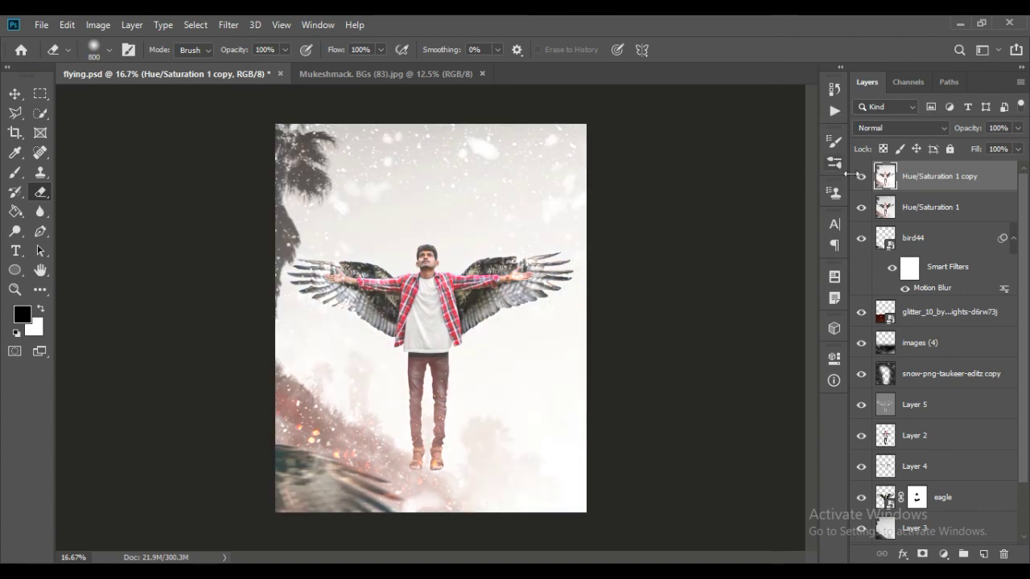
{"action": "left_click", "coordinate": [863, 177]}
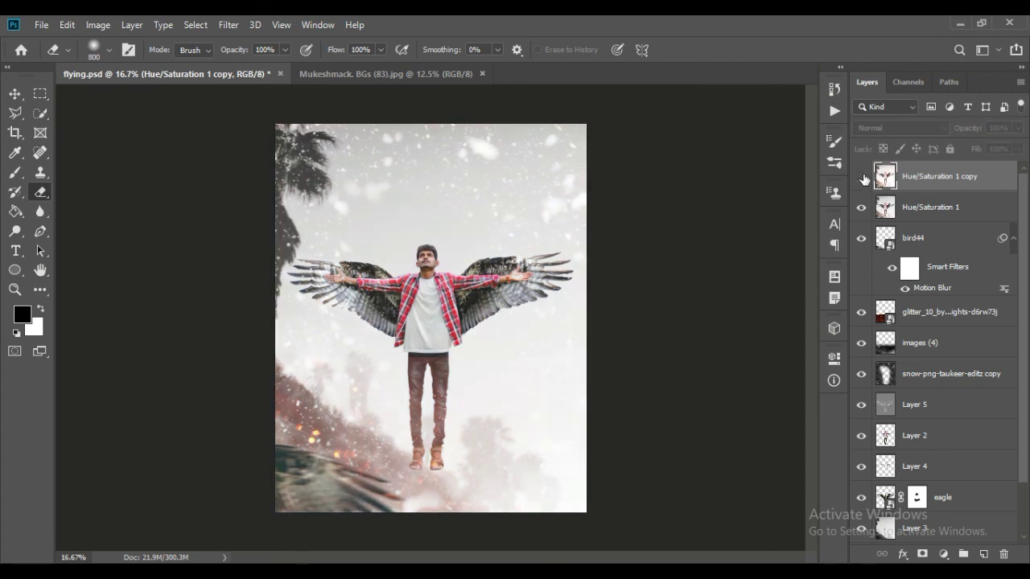
{"action": "left_click", "coordinate": [863, 177]}
{"action": "left_click", "coordinate": [862, 177]}
{"action": "left_click", "coordinate": [863, 177]}
{"action": "left_click", "coordinate": [863, 177]}
{"action": "key", "text": "ctrl+plus"}
{"action": "key", "text": "ctrl+plus"}
{"action": "key", "text": "ctrl+minus"}
{"action": "key", "text": "ctrl+minus"}
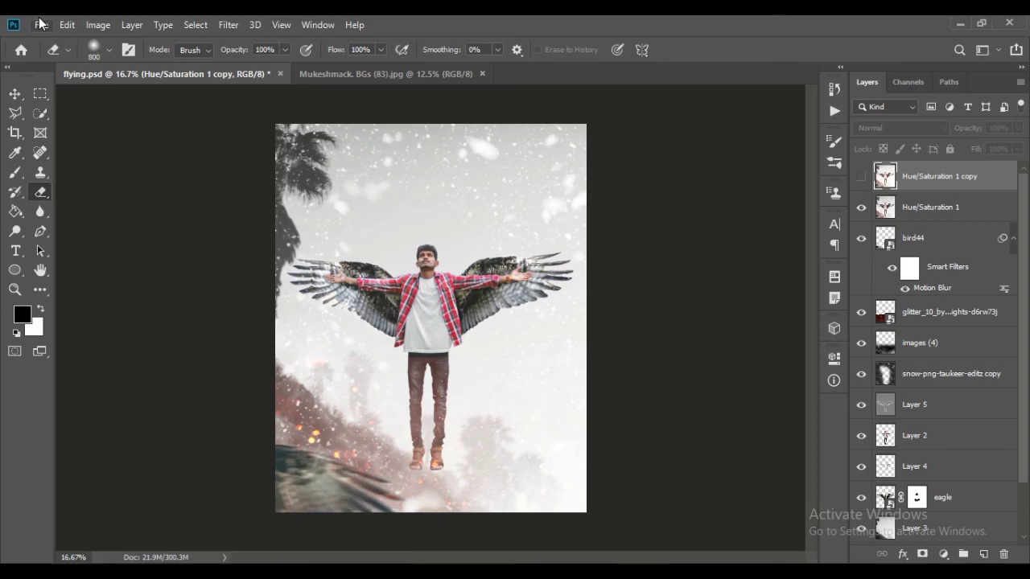